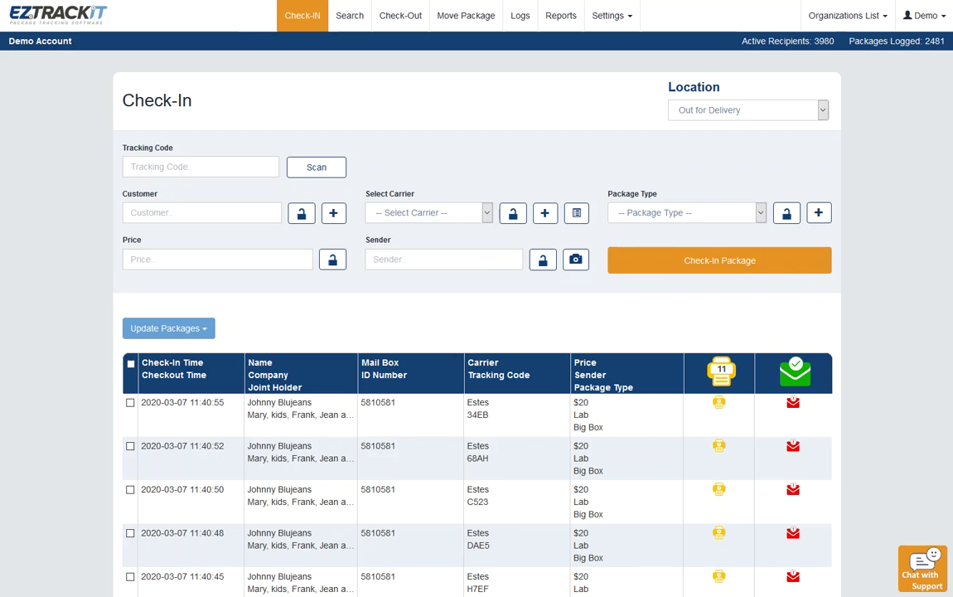
# Examine the list of this year's packages and the report of this year's packages by carrier.
pyautogui.click(561, 15)
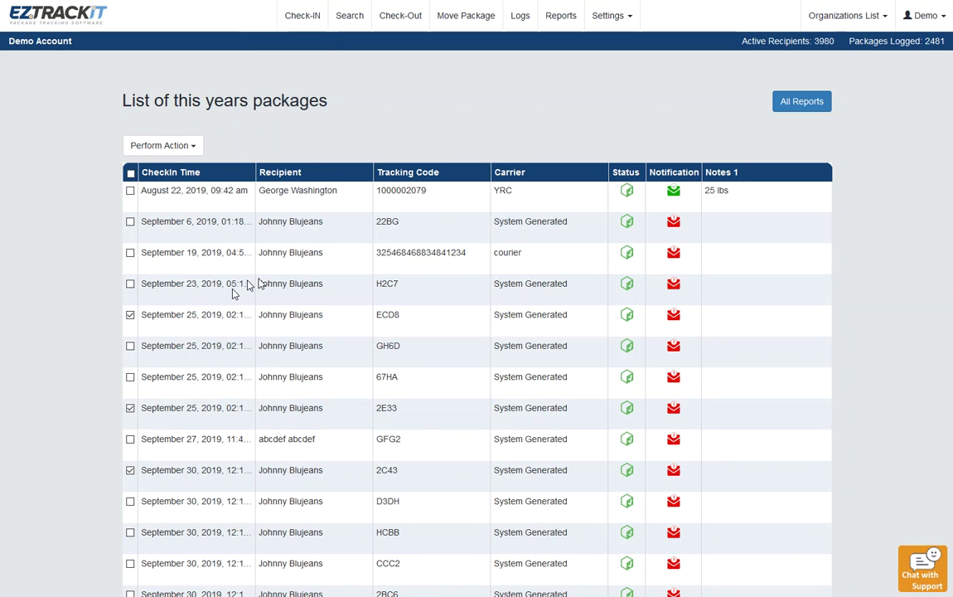
pyautogui.scroll(-15, 379, 341)
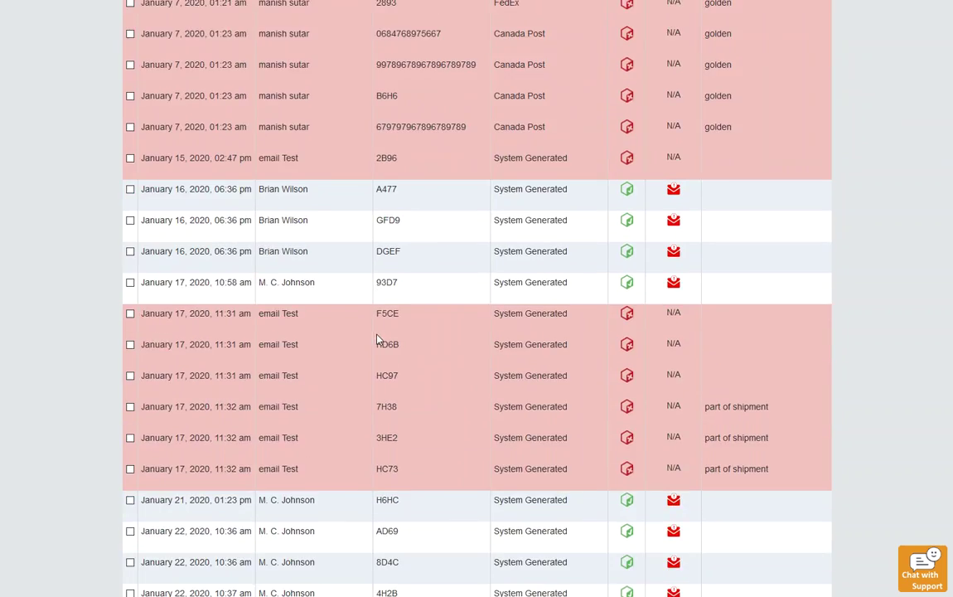
pyautogui.scroll(10, 379, 340)
pyautogui.scroll(8, 380, 341)
pyautogui.scroll(-10, 376, 337)
pyautogui.scroll(10, 375, 340)
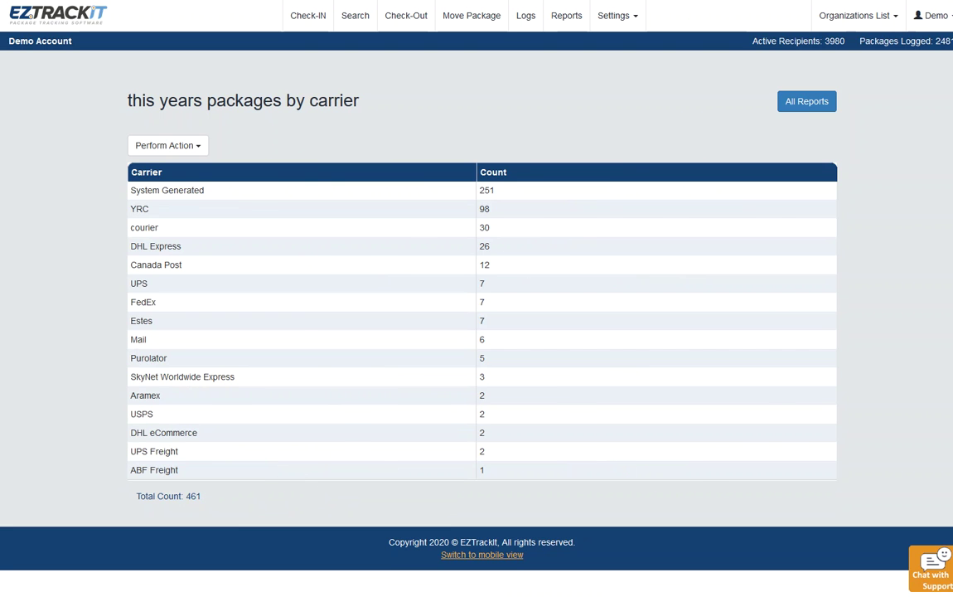
pyautogui.click(170, 1)
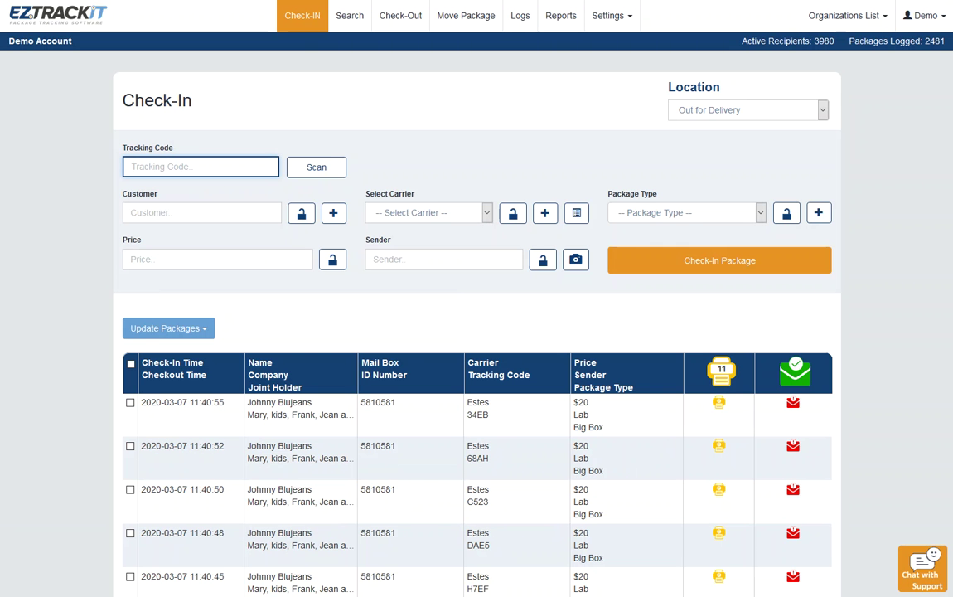
# Open the reports overview and set the Standard Reports page size to 20.
pyautogui.click(571, 24)
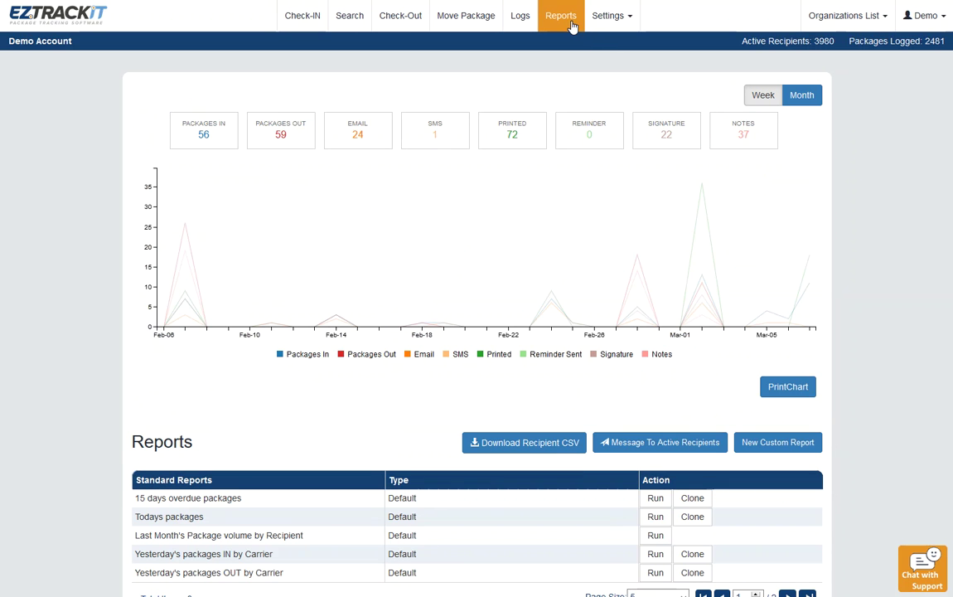
pyautogui.scroll(-3, 687, 424)
pyautogui.click(672, 355)
pyautogui.click(647, 395)
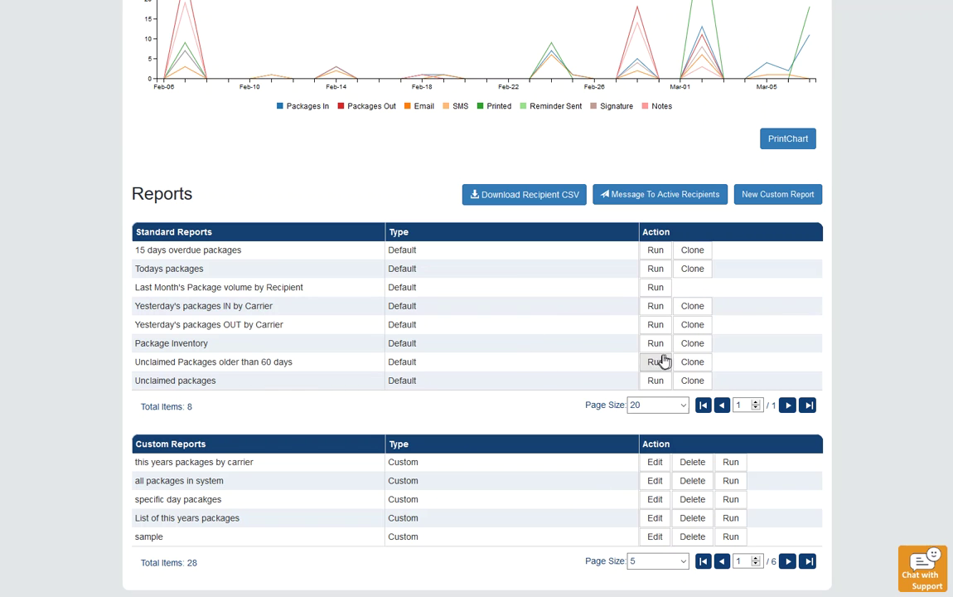
# Start a new custom report named "This Years Perishable items" with List View as the report type.
pyautogui.click(792, 201)
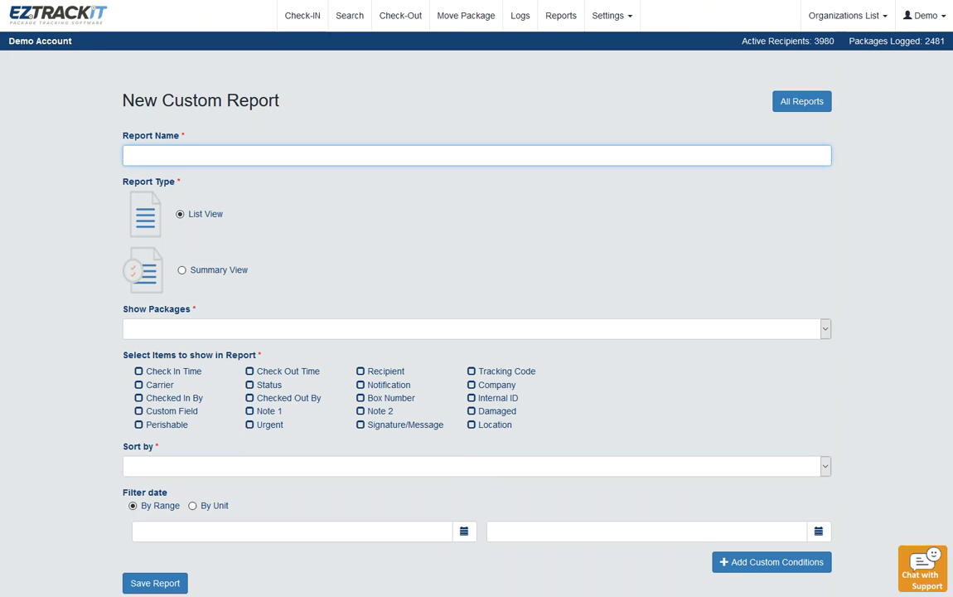
pyautogui.write('This Years Perishable items')
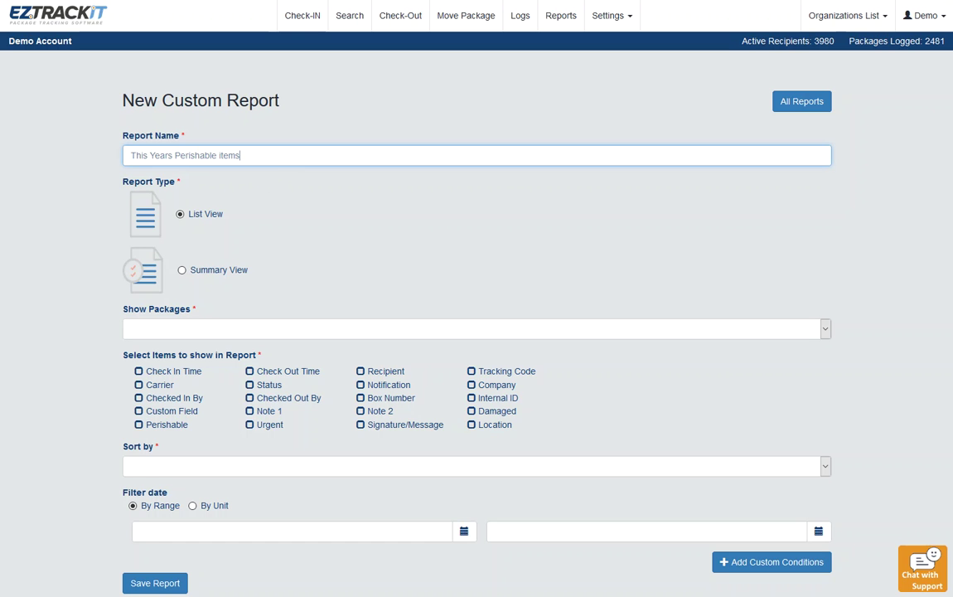
pyautogui.hotkey('ctrl', 'a')
pyautogui.click(220, 216)
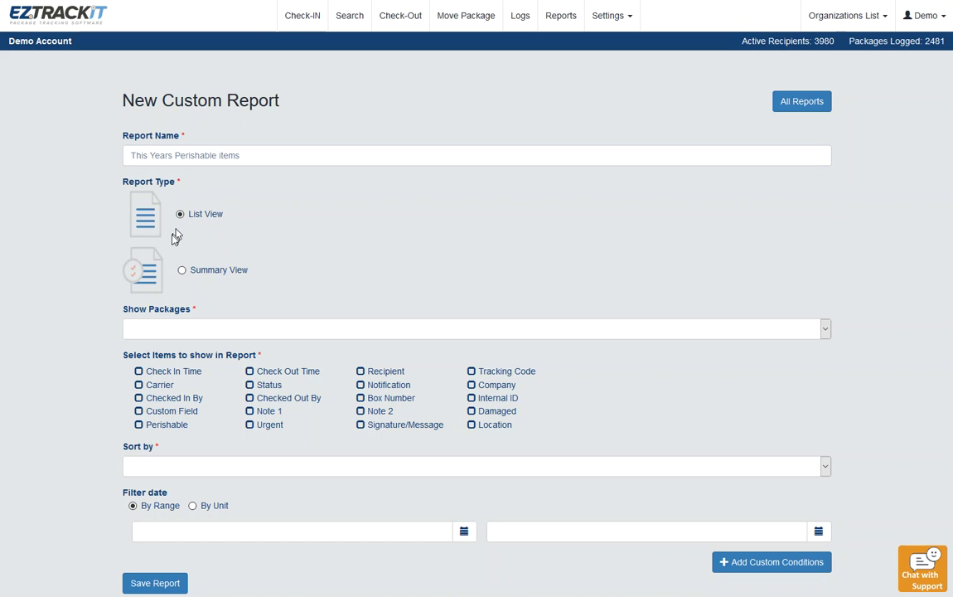
pyautogui.click(182, 270)
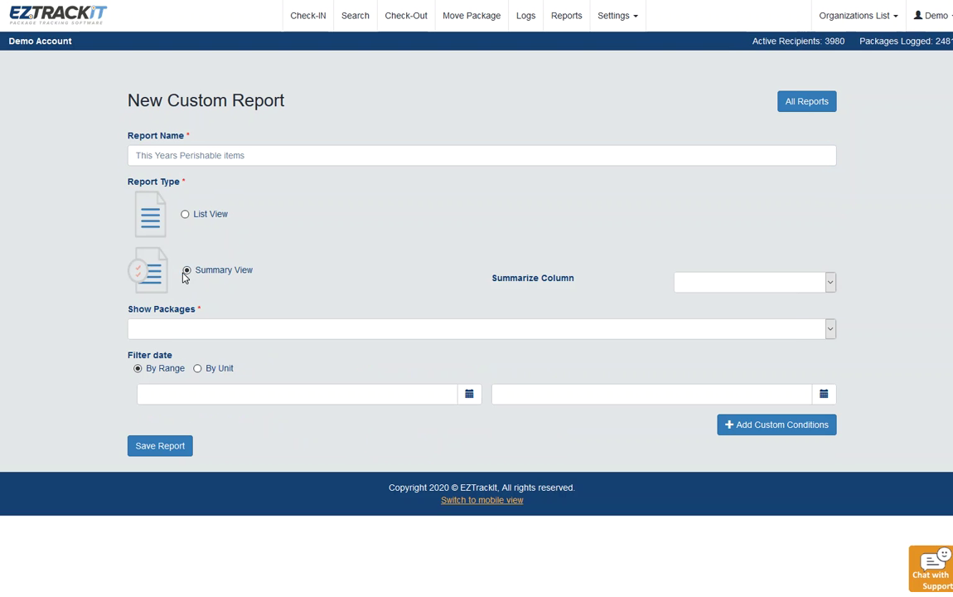
pyautogui.click(198, 218)
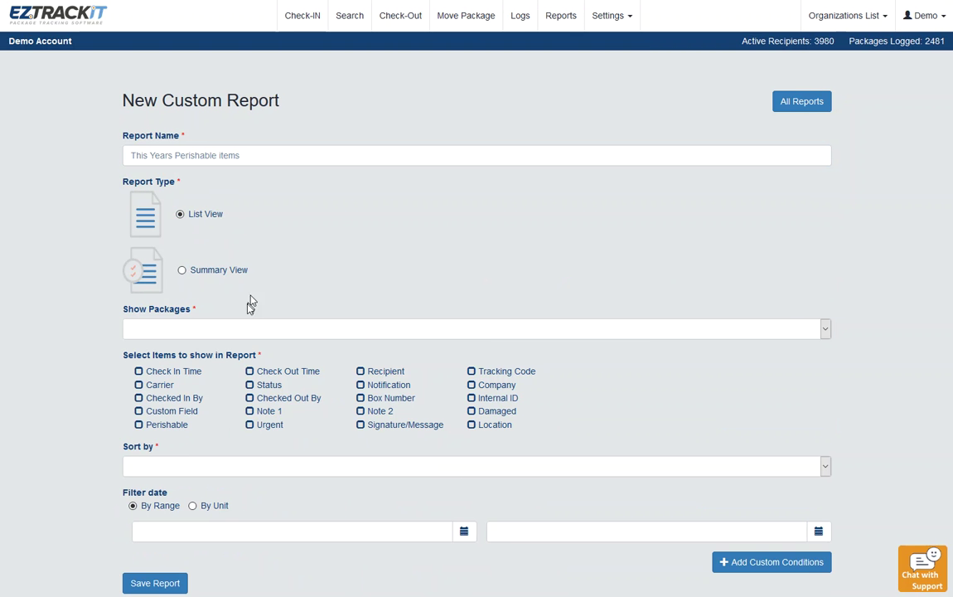
# Set the report's Show Packages option to Any.
pyautogui.scroll(-1, 219, 292)
pyautogui.click(225, 281)
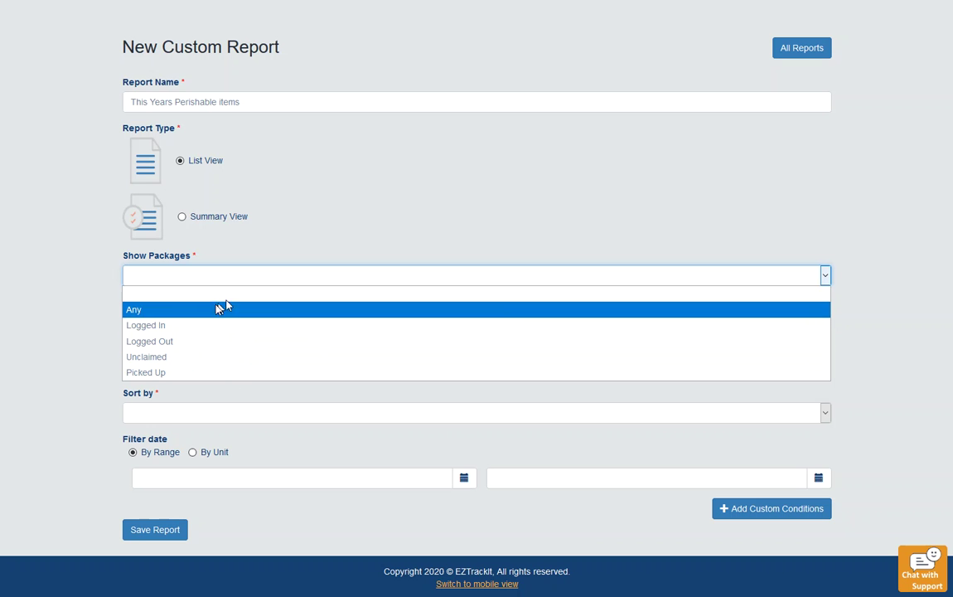
pyautogui.click(131, 311)
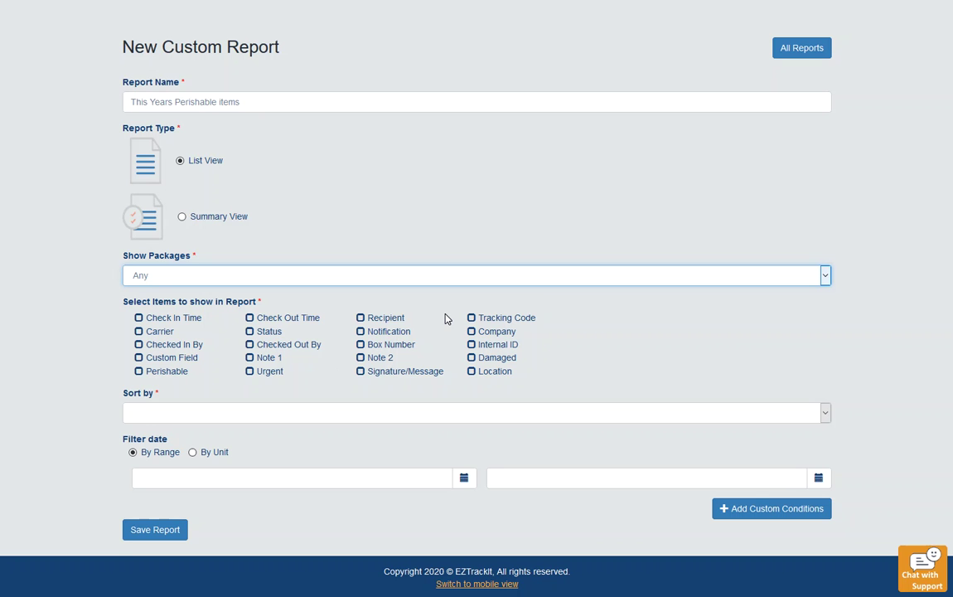
# Include Check In Time, Carrier, Perishable, Urgent, Recipient, Company, Tracking Code and Location as the items shown in the report.
pyautogui.click(138, 317)
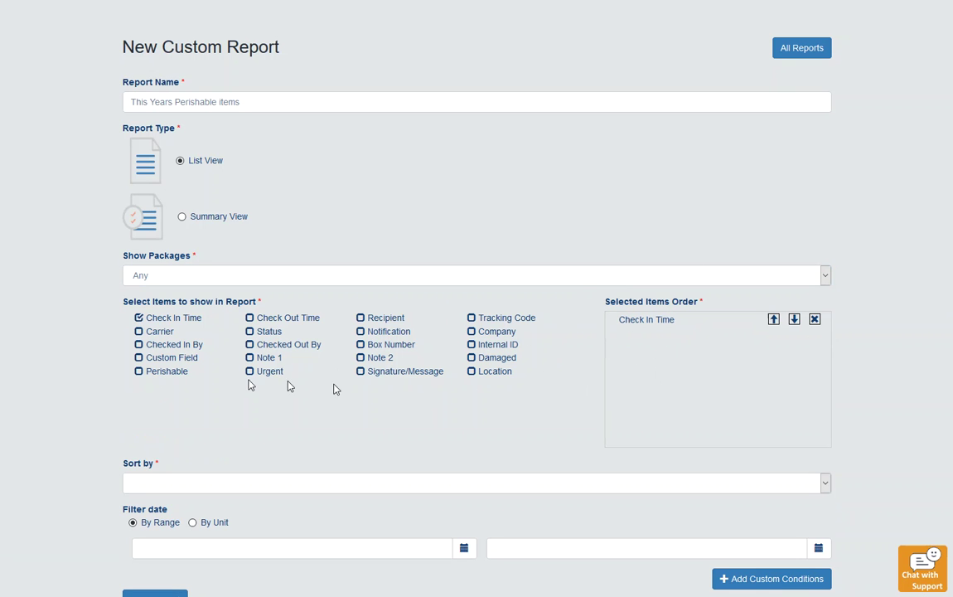
pyautogui.click(150, 332)
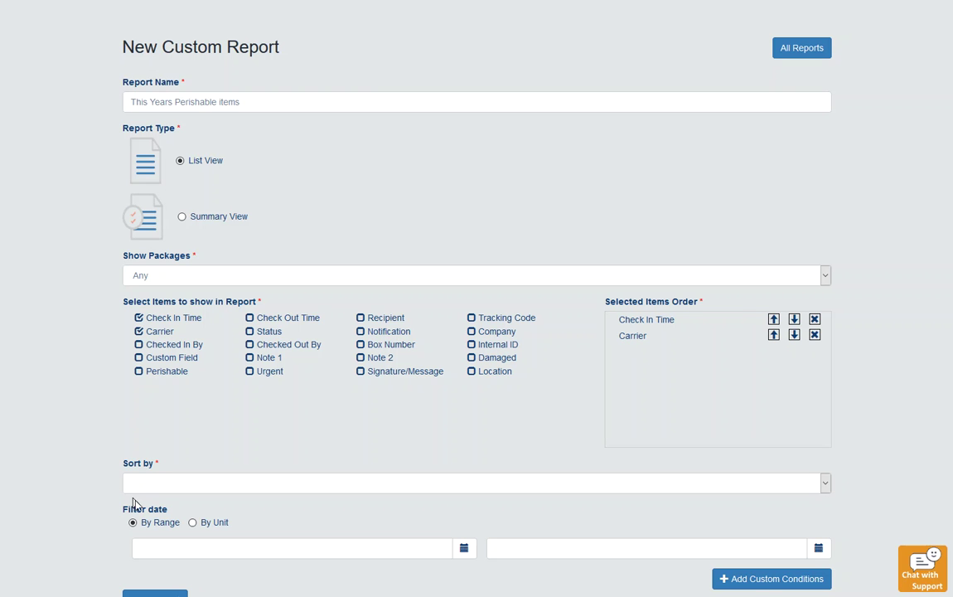
pyautogui.click(140, 372)
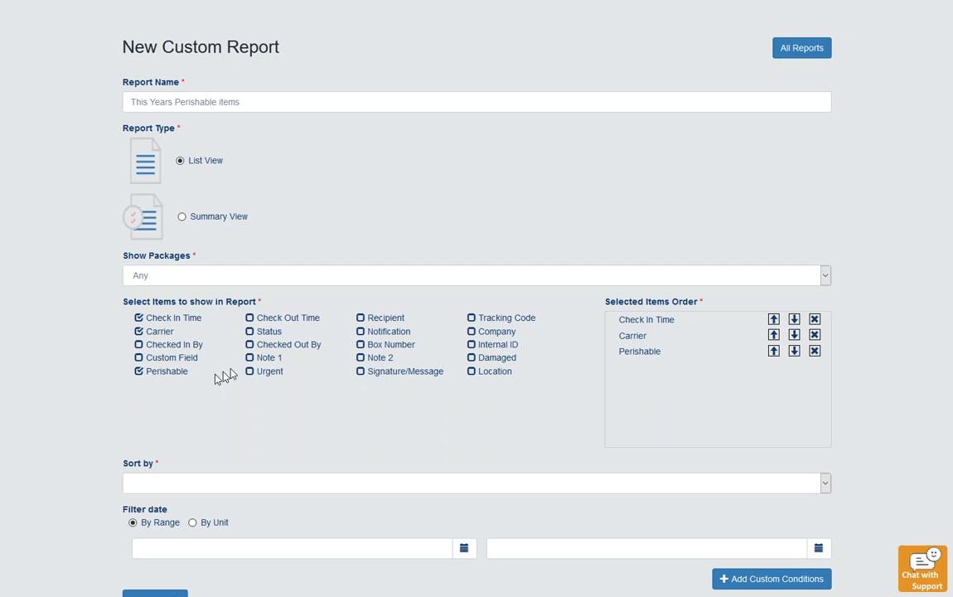
pyautogui.click(249, 374)
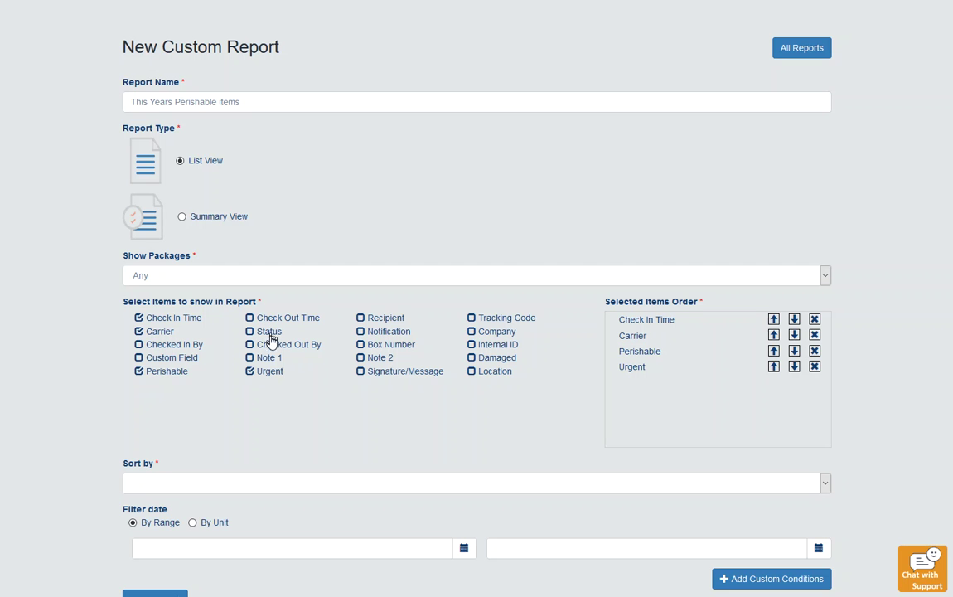
pyautogui.click(362, 320)
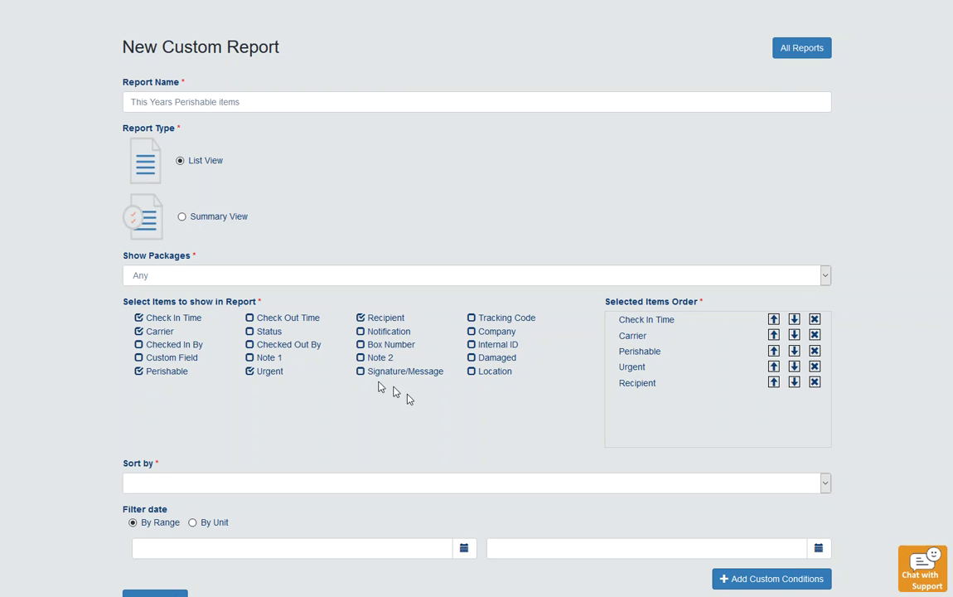
pyautogui.click(476, 334)
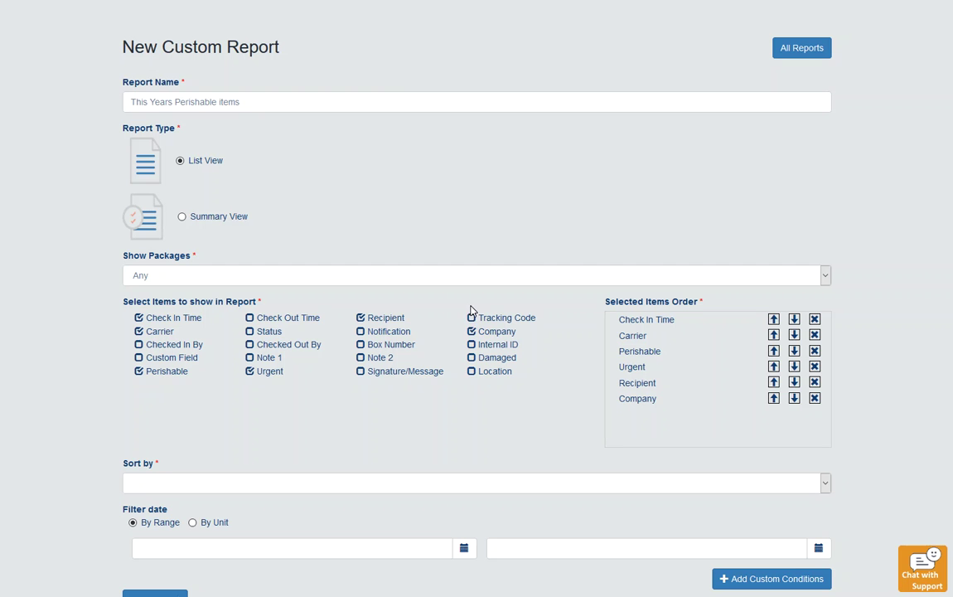
pyautogui.click(472, 319)
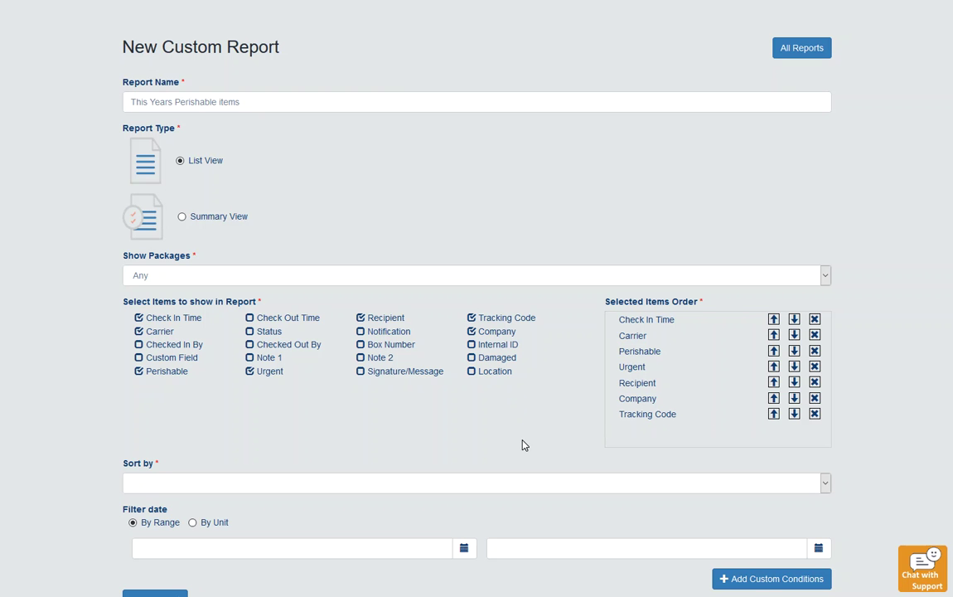
pyautogui.click(470, 373)
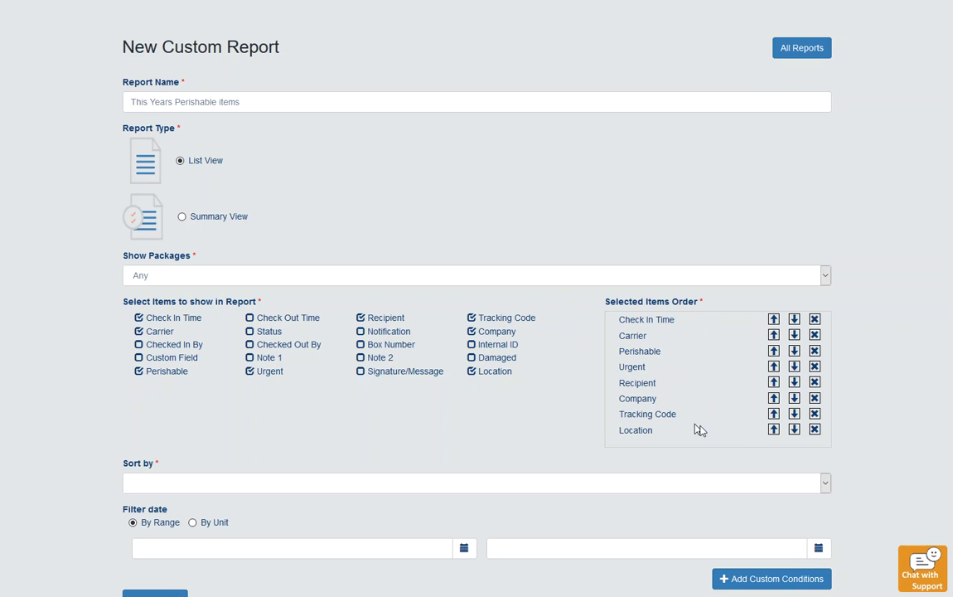
# Move Tracking Code up in the selected items order so it directly follows Carrier.
pyautogui.click(772, 416)
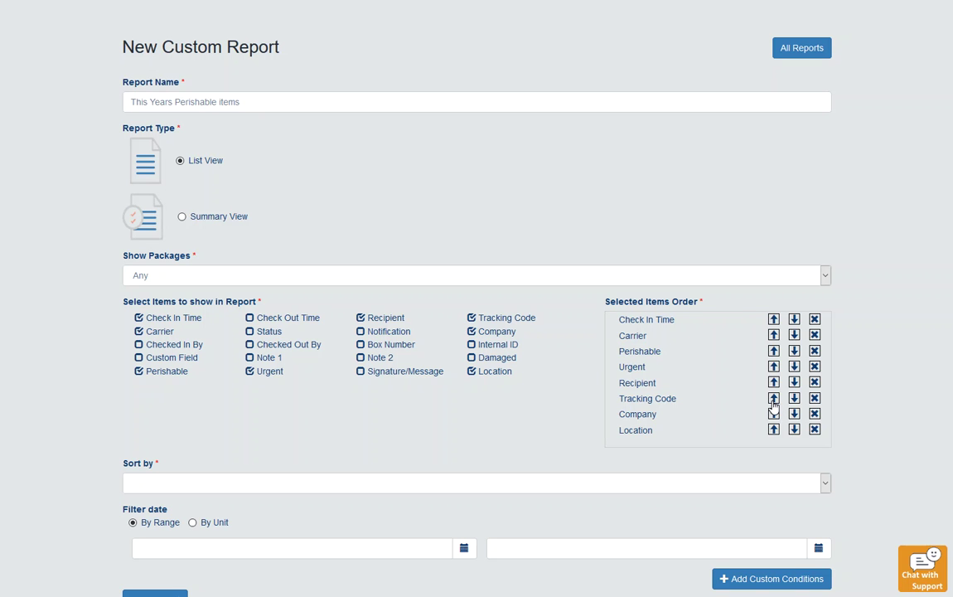
pyautogui.click(774, 399)
pyautogui.click(773, 383)
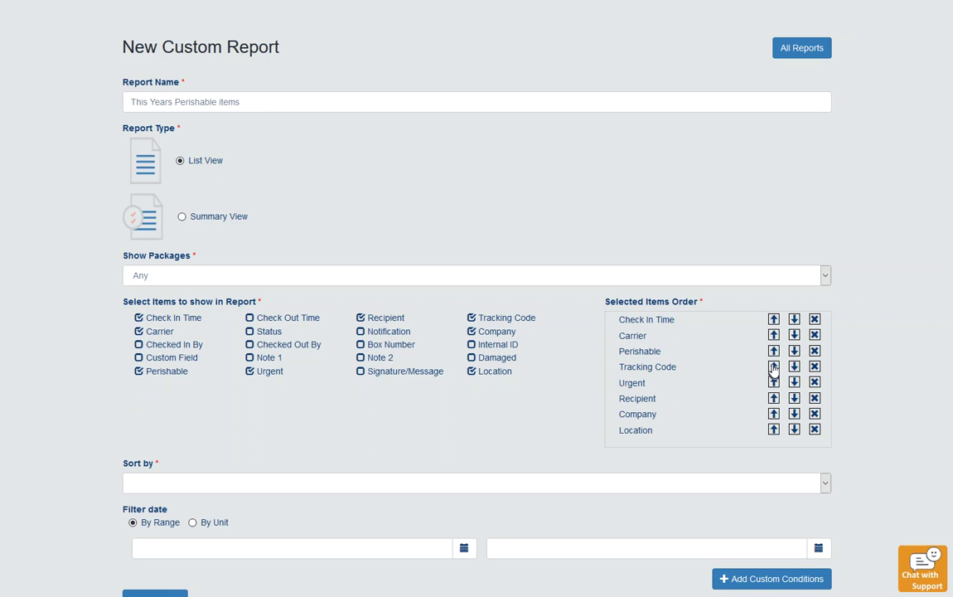
pyautogui.click(772, 367)
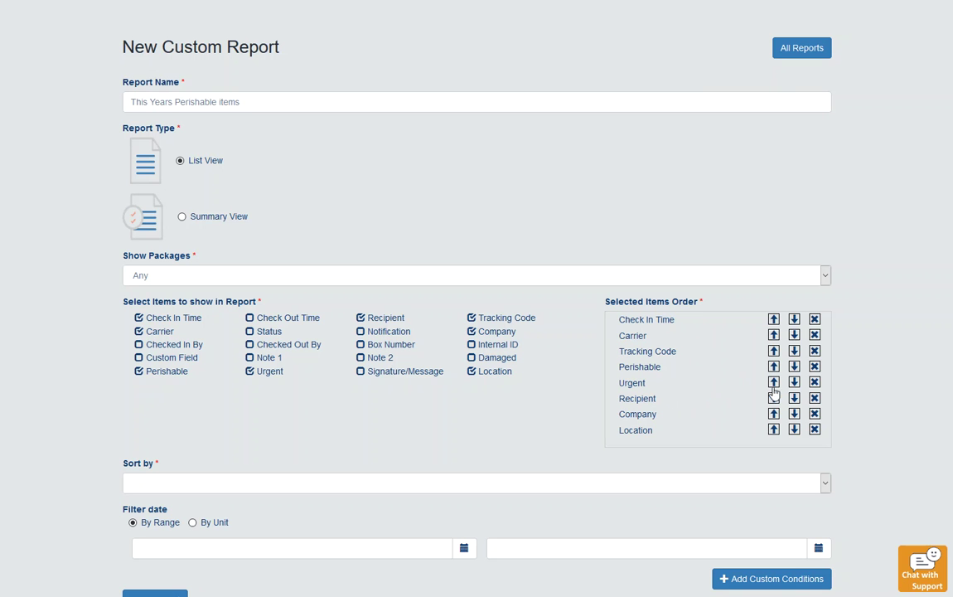
# Move Urgent to the end of the selected items order and Perishable directly before it.
pyautogui.click(793, 383)
pyautogui.click(793, 398)
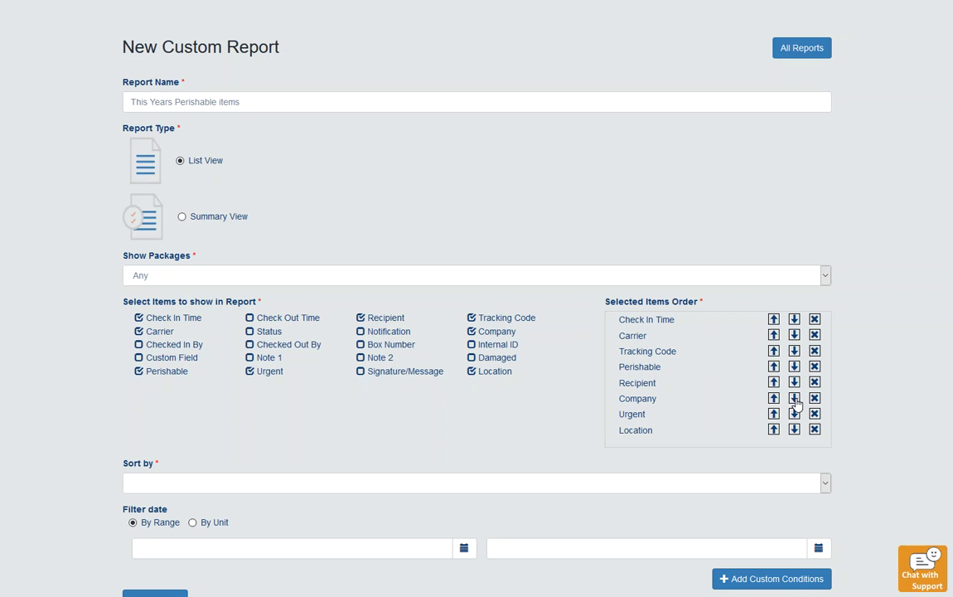
pyautogui.click(794, 413)
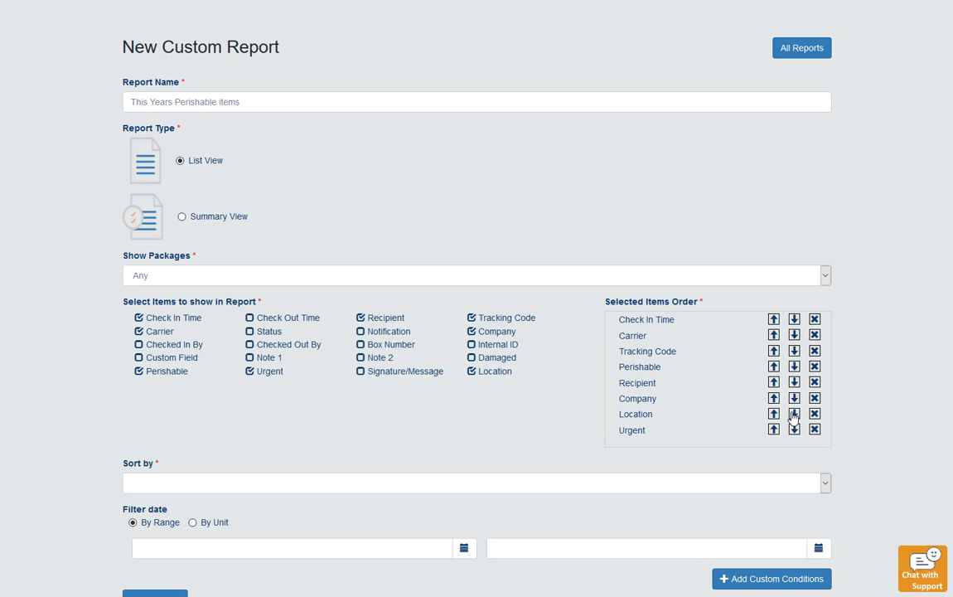
pyautogui.click(794, 368)
pyautogui.click(794, 382)
pyautogui.click(794, 398)
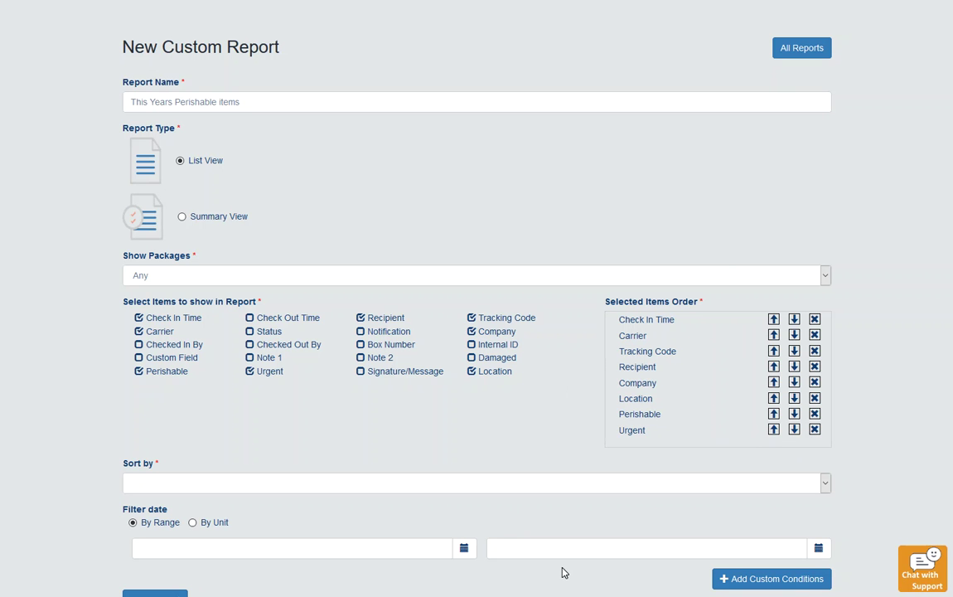
# Sort the report by Check In Time.
pyautogui.scroll(-2, 557, 348)
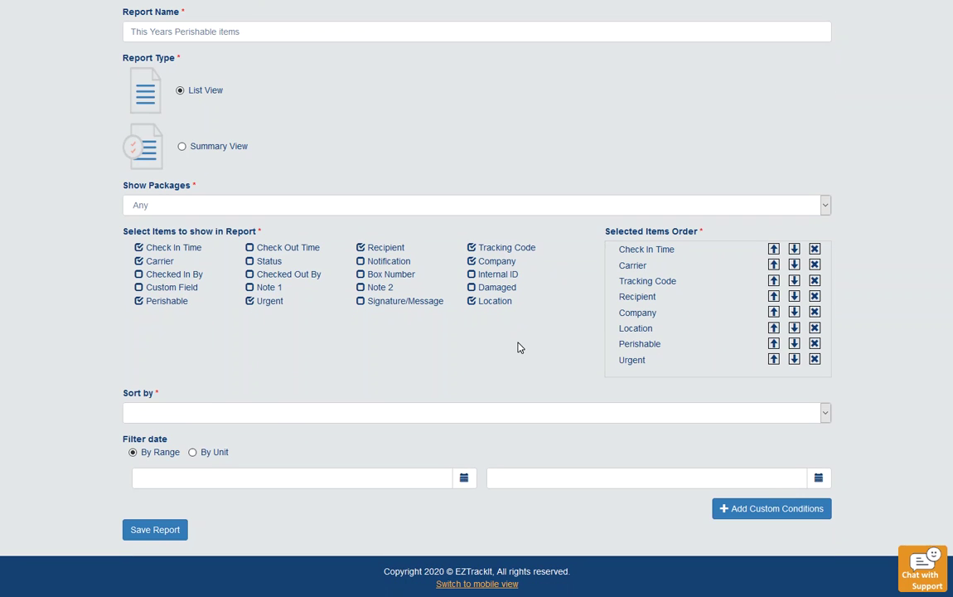
pyautogui.click(164, 414)
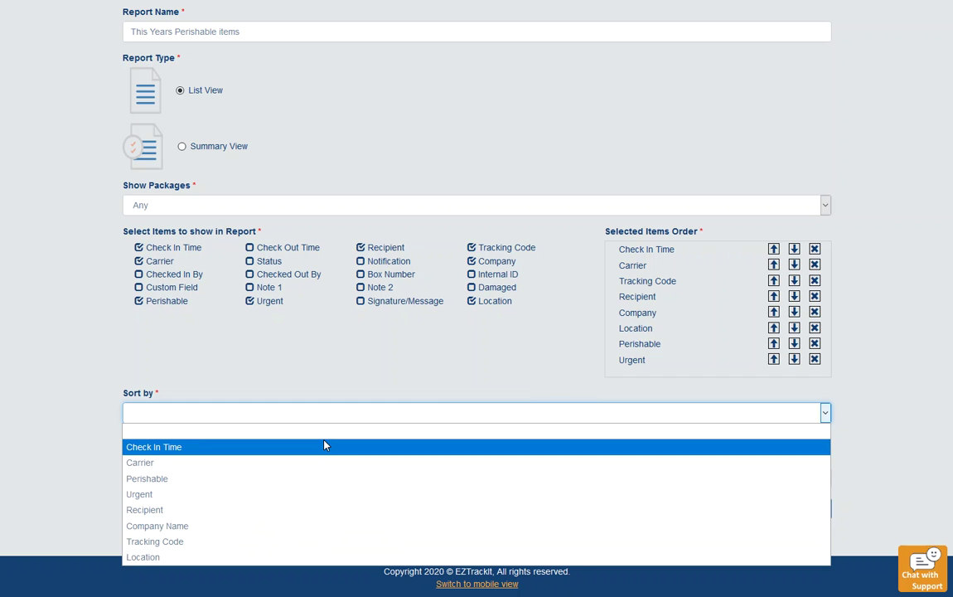
pyautogui.click(324, 446)
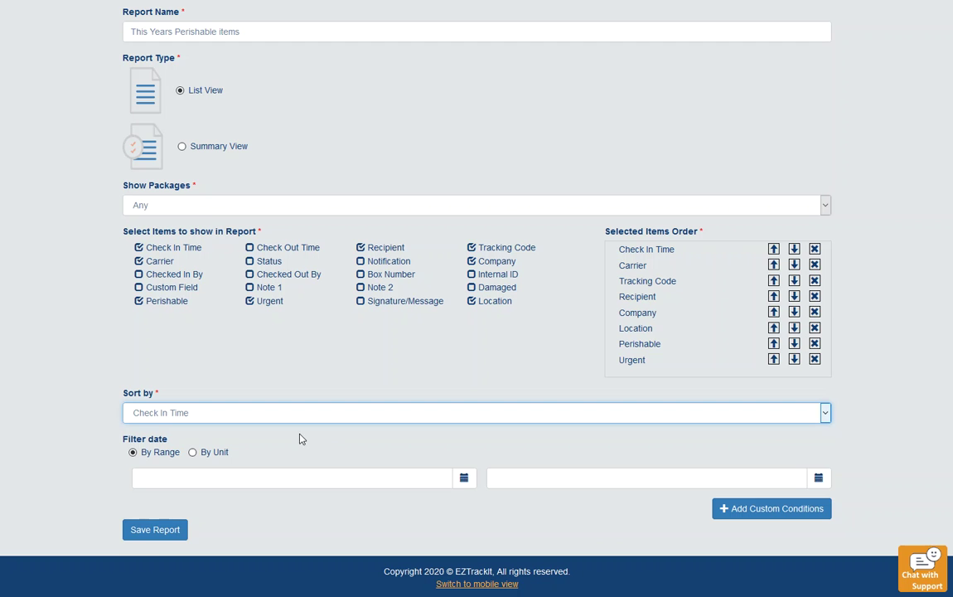
# Filter the report by a date range from 2020-03-01 to 2020-03-06.
pyautogui.click(197, 453)
pyautogui.click(142, 453)
pyautogui.click(464, 478)
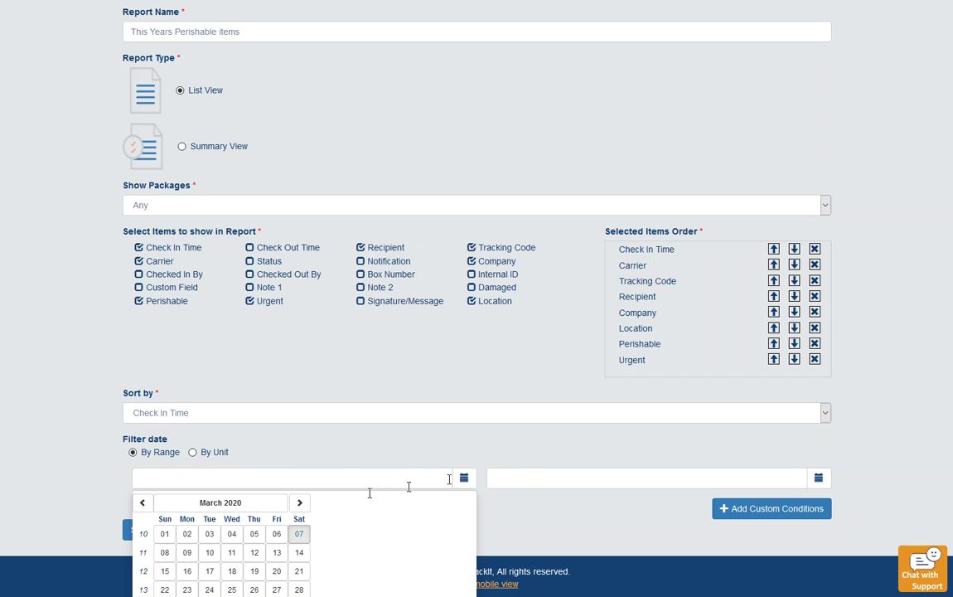
pyautogui.click(165, 534)
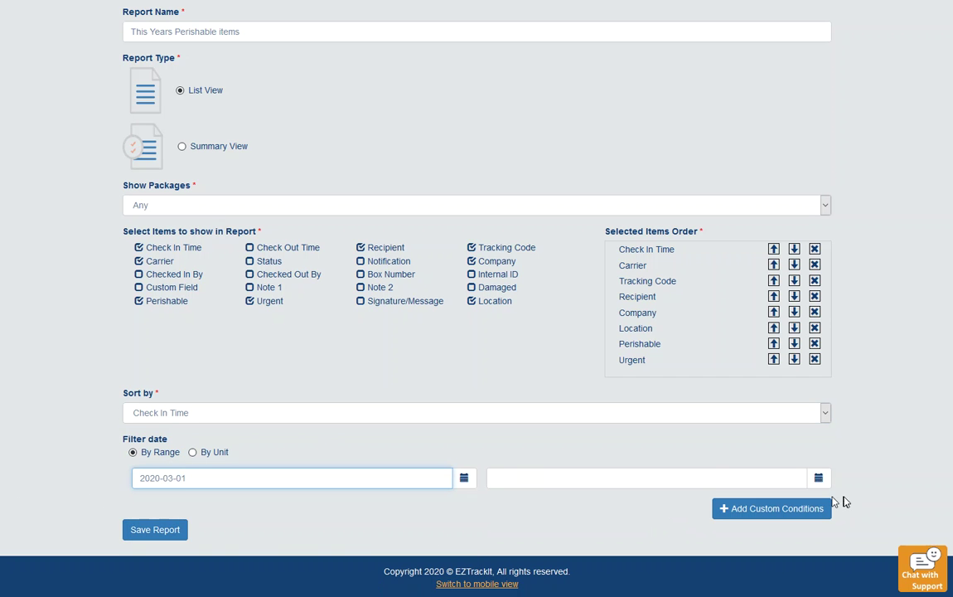
pyautogui.click(818, 479)
pyautogui.click(631, 534)
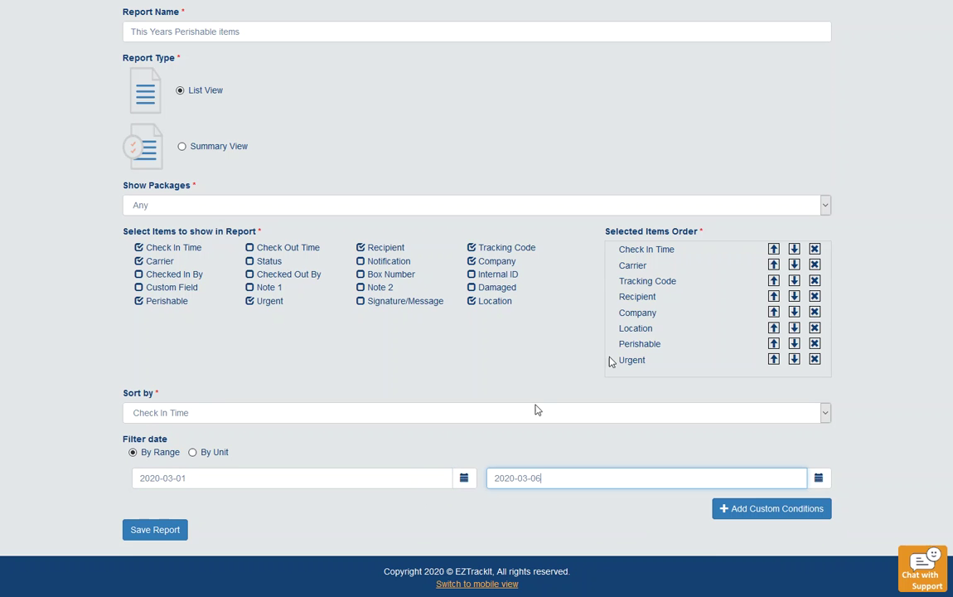
# Switch the date filter to By Unit and limit the report to packages older than 1 day.
pyautogui.click(209, 455)
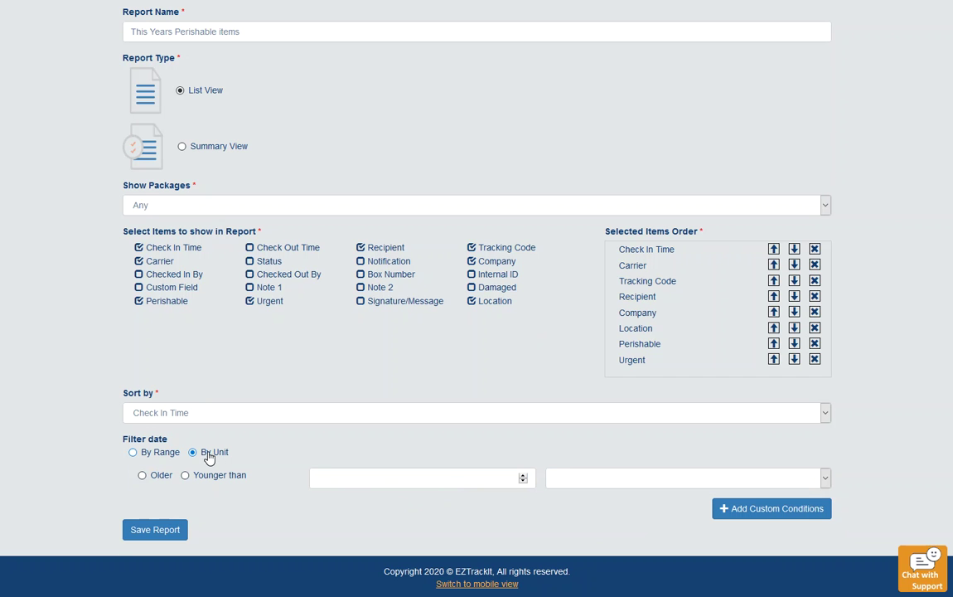
pyautogui.click(152, 475)
pyautogui.click(486, 481)
pyautogui.click(585, 480)
pyautogui.click(589, 518)
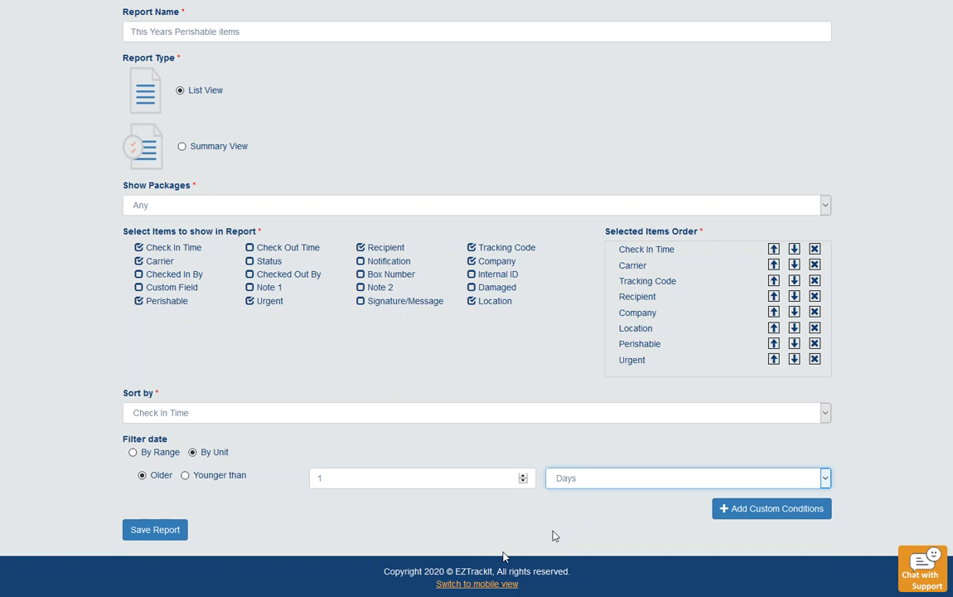
# Switch the date filter to packages younger than 3 weeks.
pyautogui.click(208, 476)
pyautogui.doubleClick(316, 478)
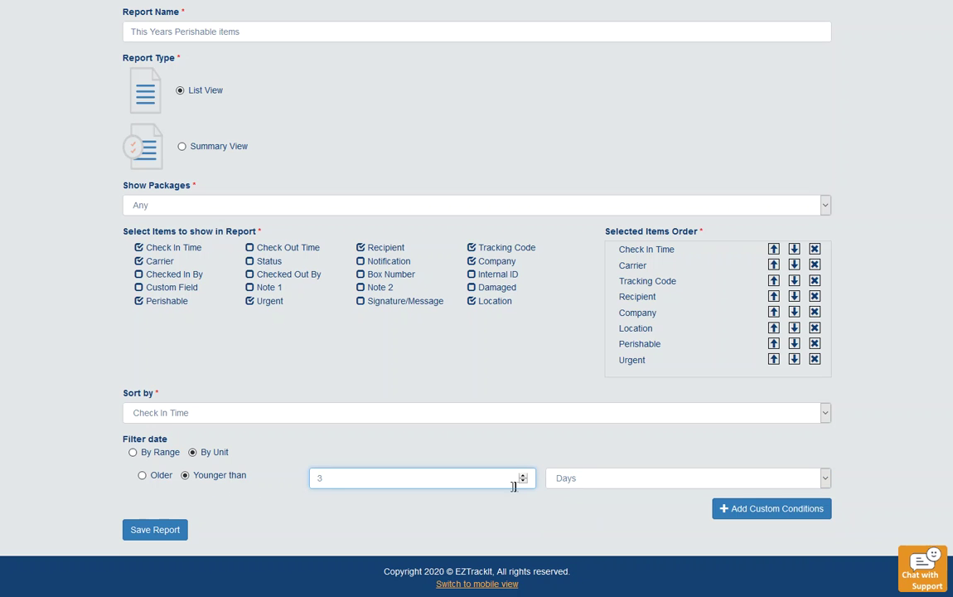
pyautogui.write('3')
pyautogui.click(581, 485)
pyautogui.click(585, 512)
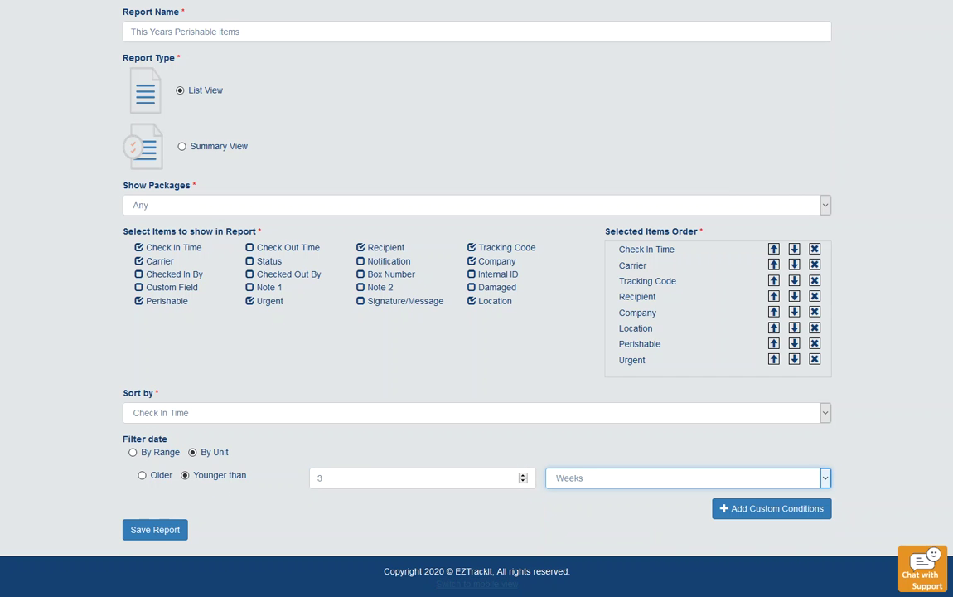
# Set the younger-than date filter to 12 months.
pyautogui.moveTo(350, 596)
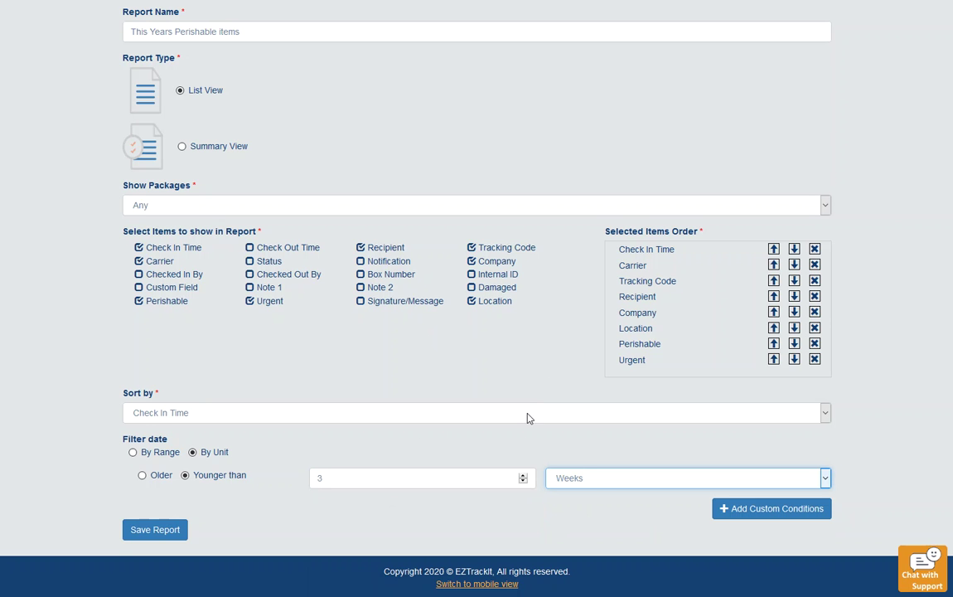
pyautogui.hotkey('shift', 'Tab')
pyautogui.write('12')
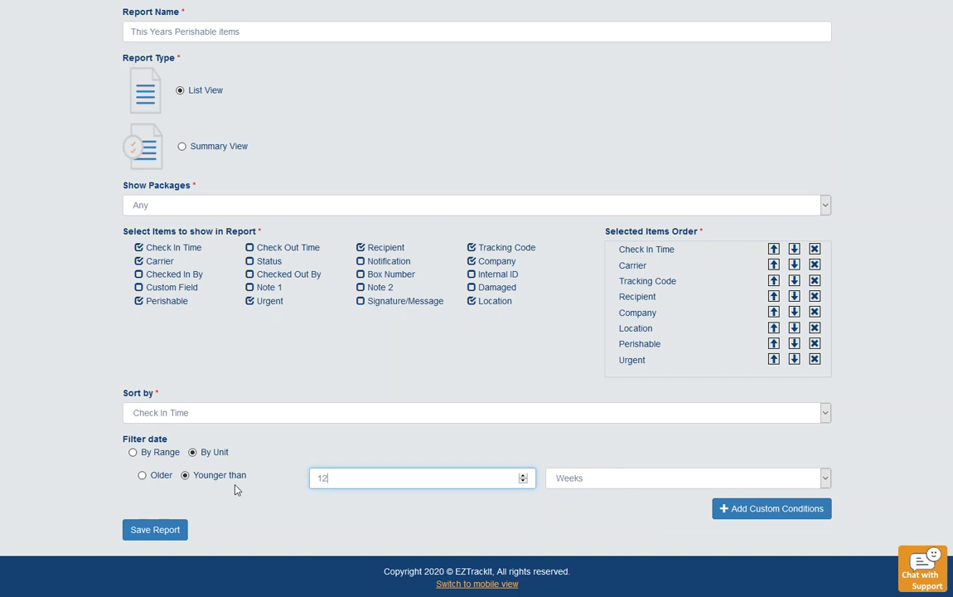
pyautogui.click(615, 477)
pyautogui.click(589, 528)
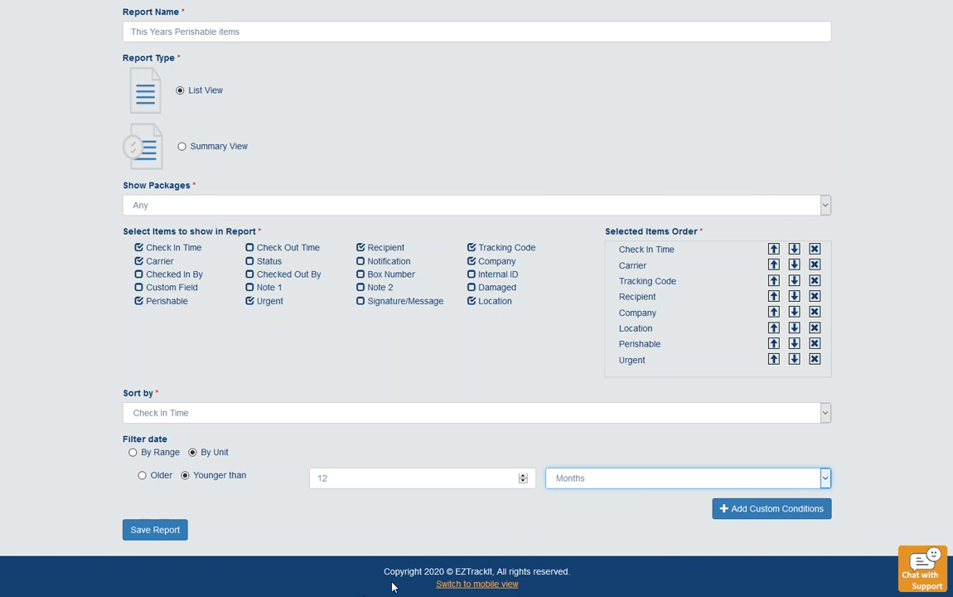
# Add a custom condition that Package Status is NOT Deleted and save the report.
pyautogui.click(761, 516)
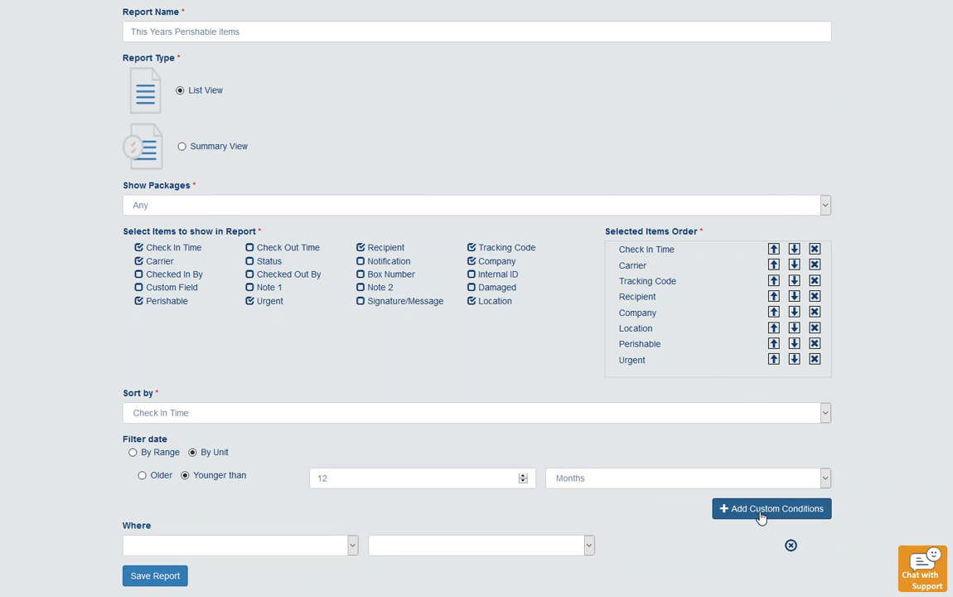
pyautogui.click(285, 547)
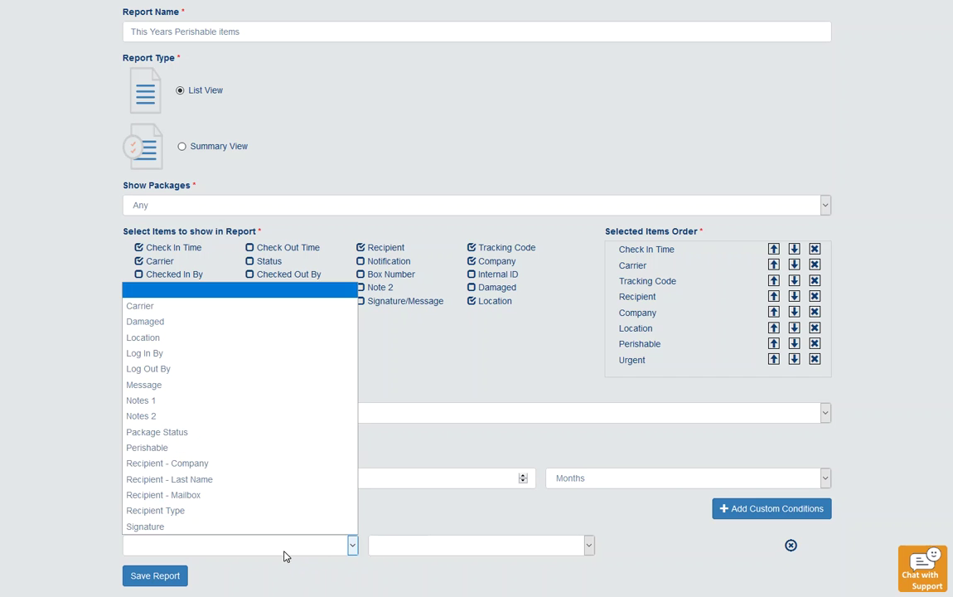
pyautogui.click(253, 435)
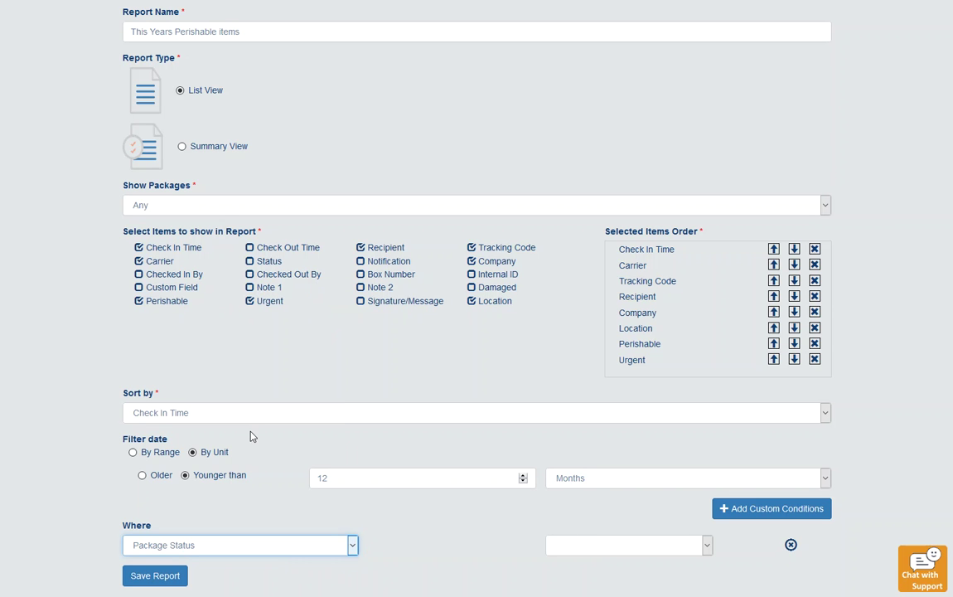
pyautogui.click(571, 551)
pyautogui.click(597, 495)
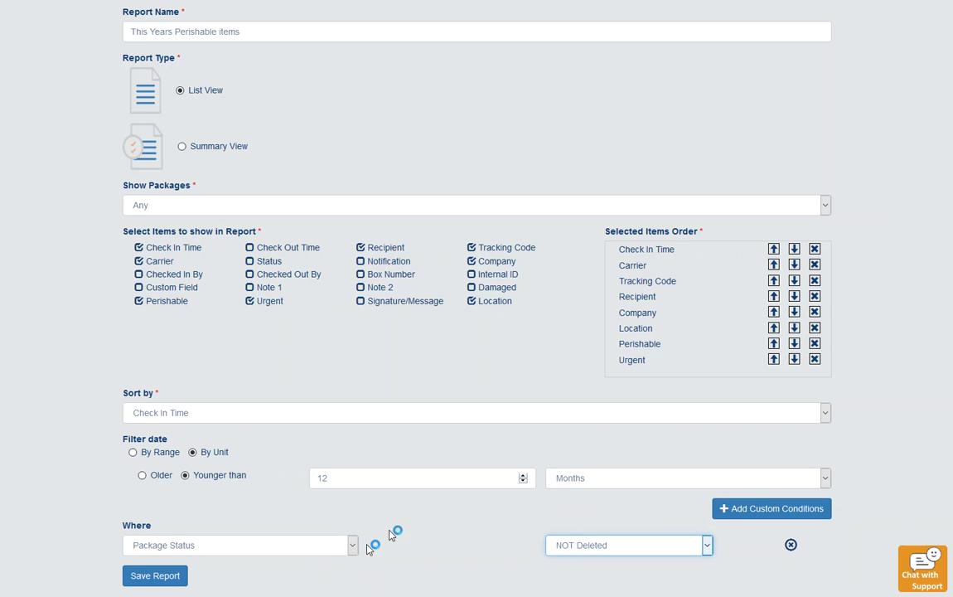
pyautogui.click(155, 576)
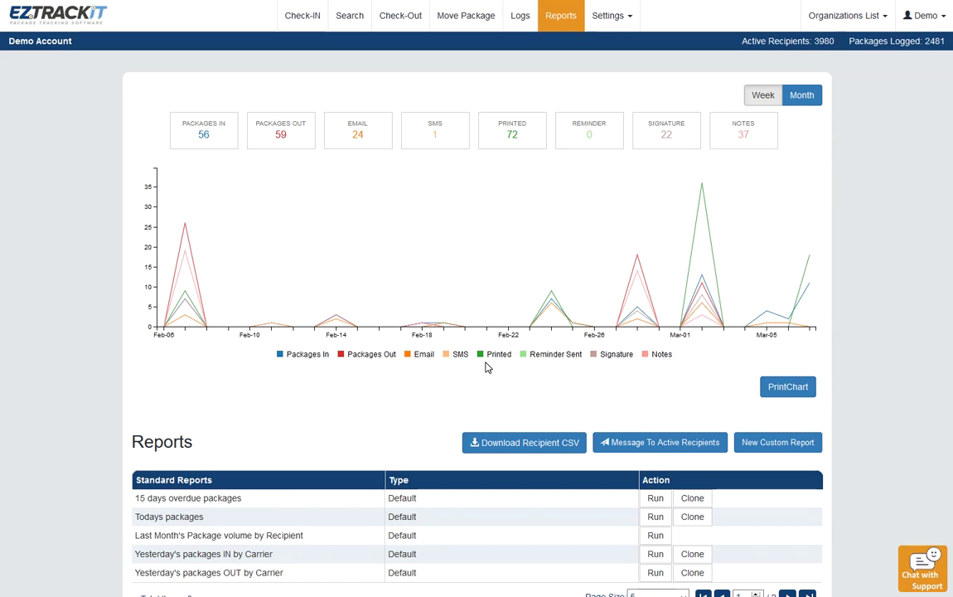
# Find "This Years Perishable items" on the last page of the custom reports and run it.
pyautogui.scroll(-3, 488, 367)
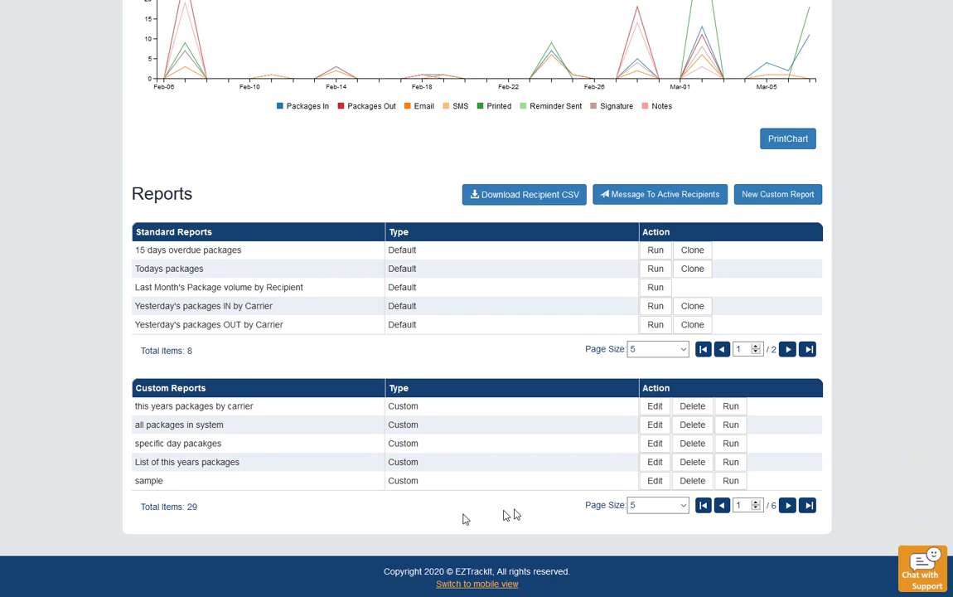
pyautogui.click(808, 506)
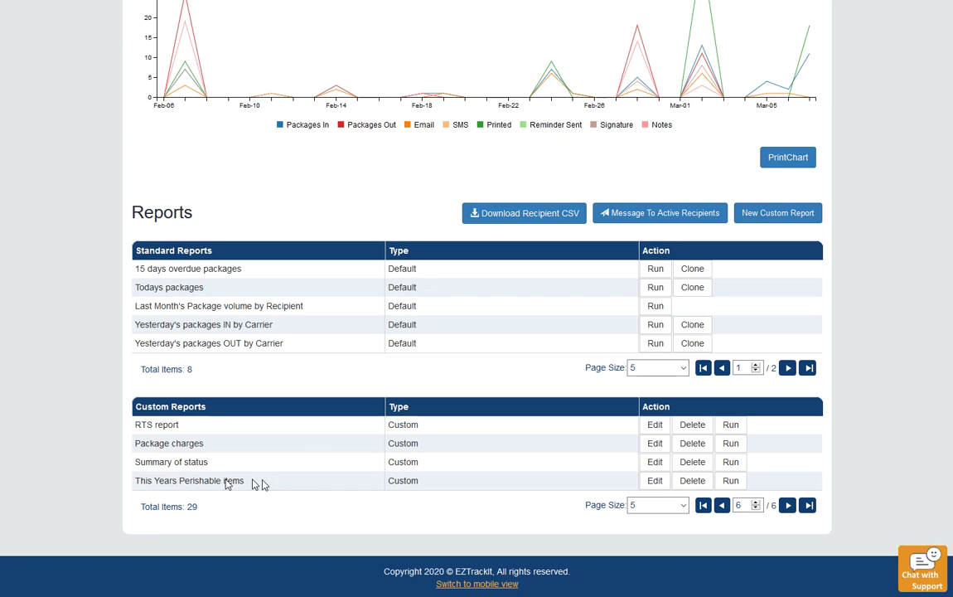
pyautogui.click(730, 480)
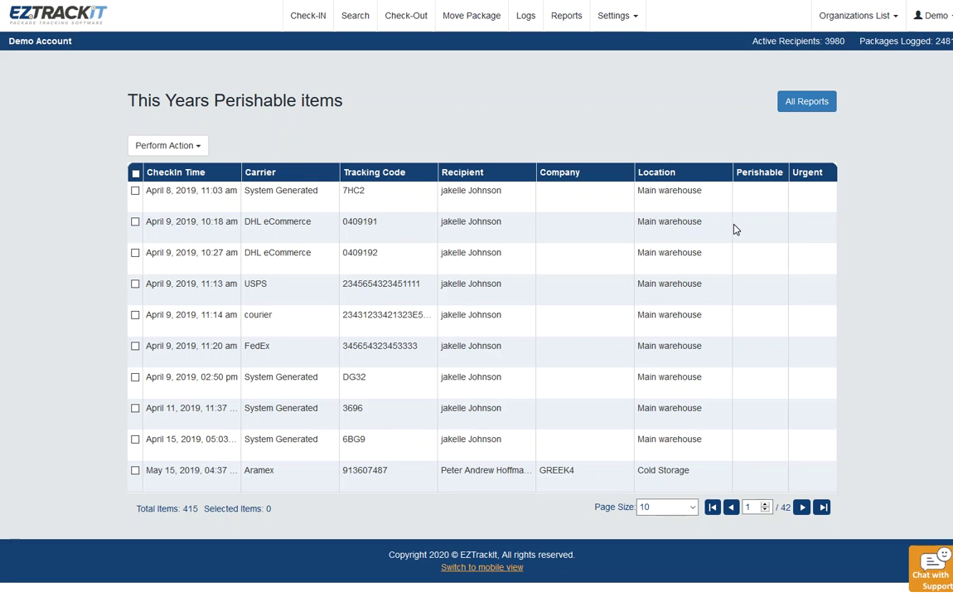
# Return to the list of all reports and open "This Years Perishable items" for editing.
pyautogui.click(803, 112)
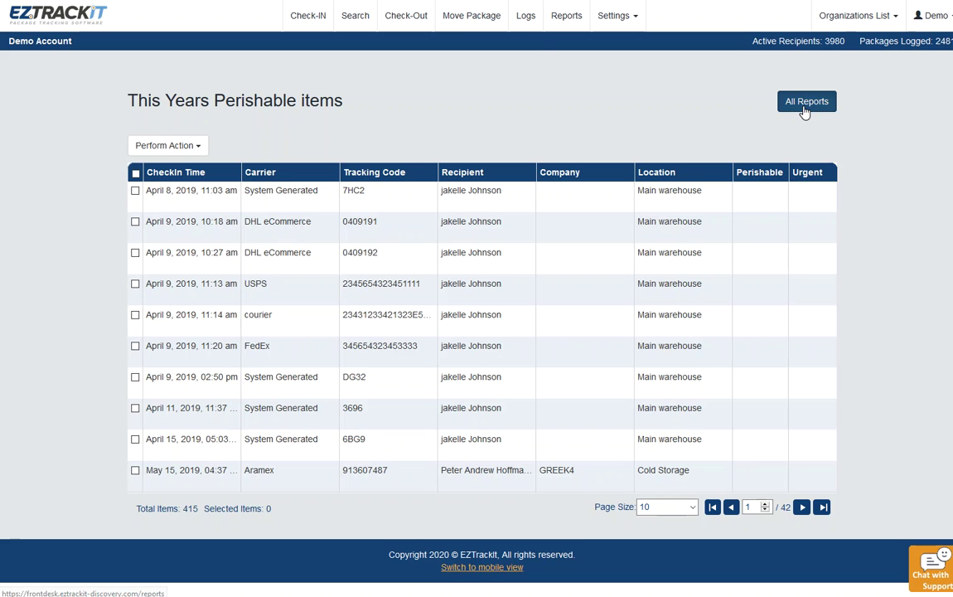
pyautogui.scroll(-3, 802, 249)
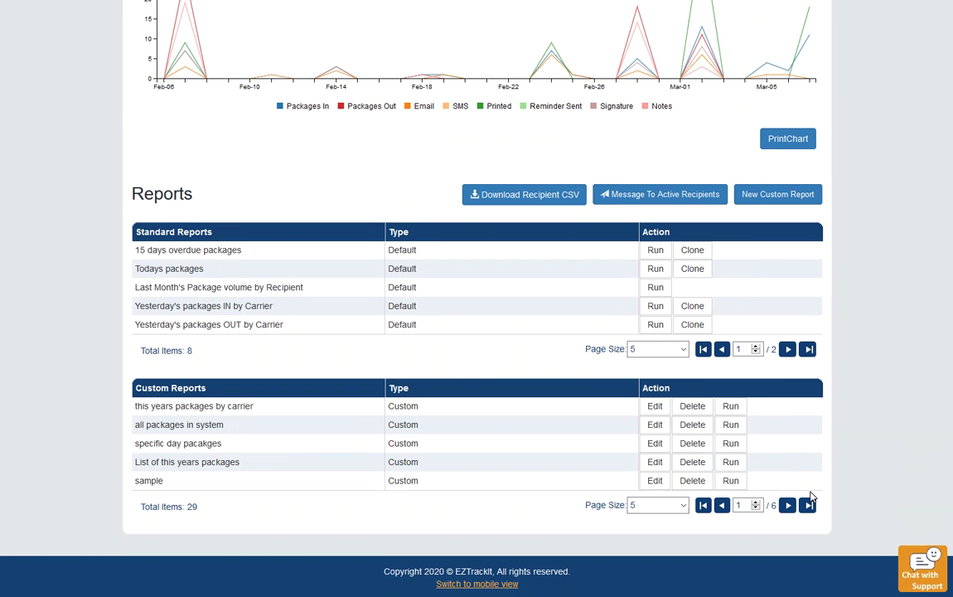
pyautogui.click(808, 506)
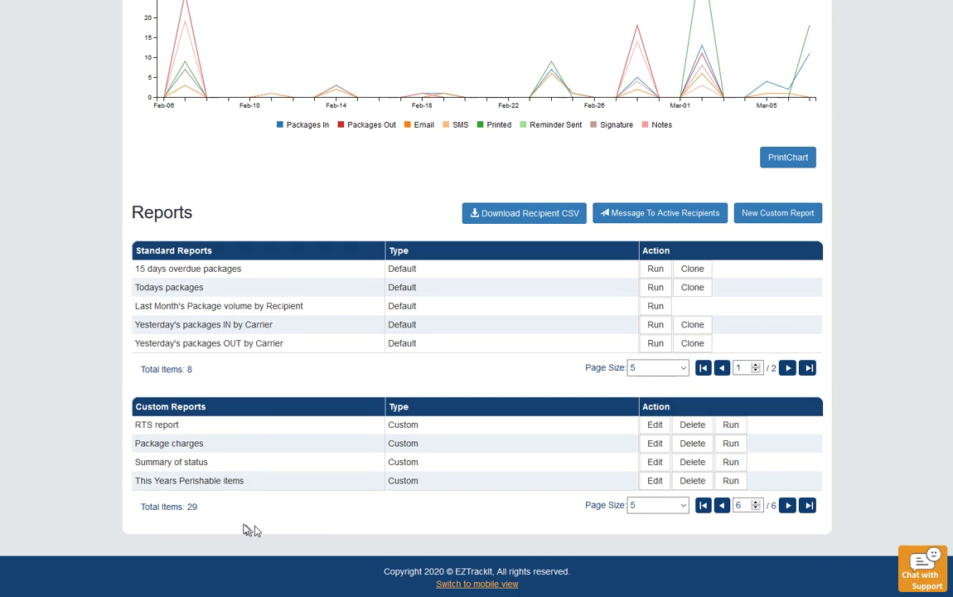
pyautogui.click(654, 482)
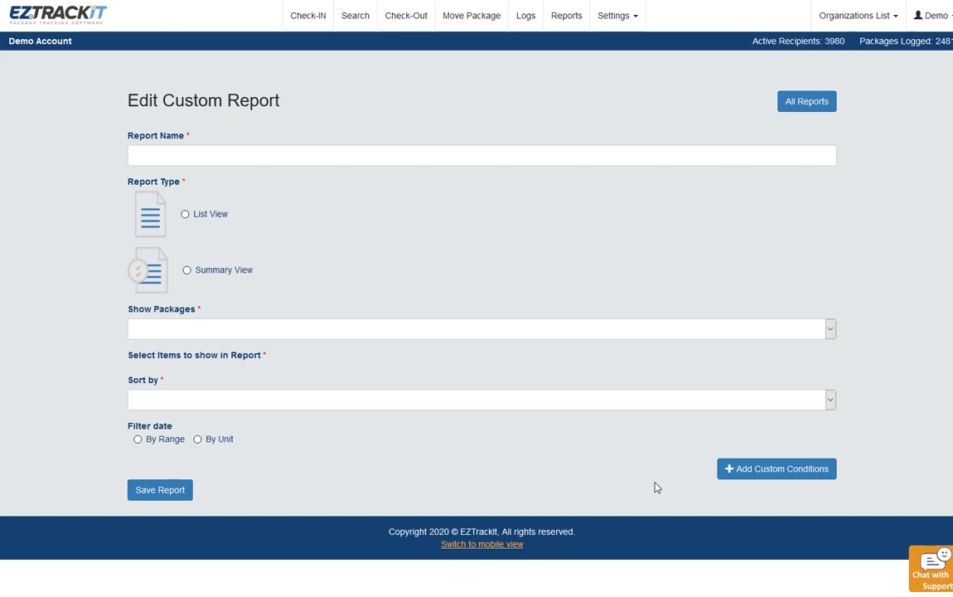
pyautogui.scroll(-3, 674, 383)
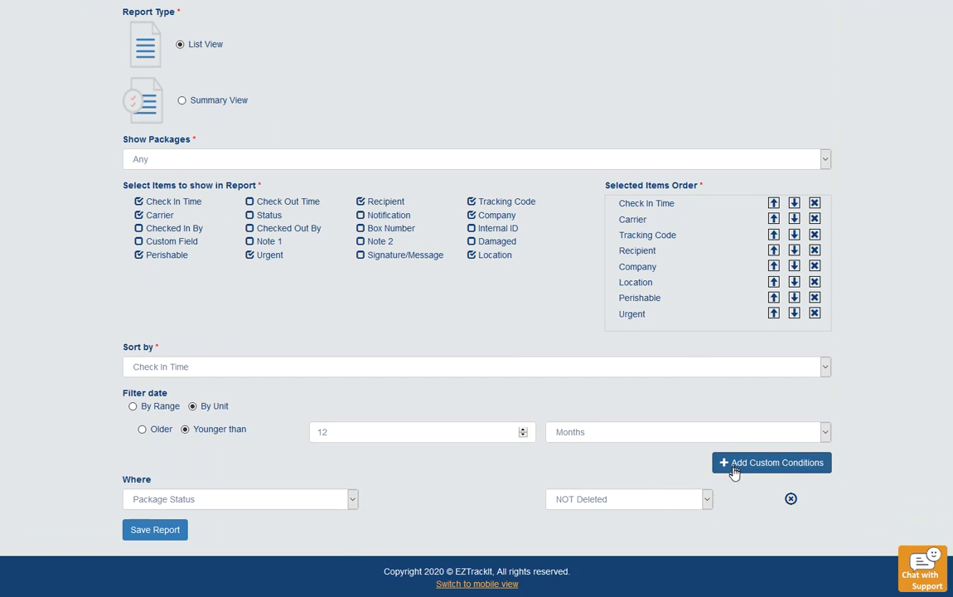
# Add a second custom condition requiring Perishable to be Present and save the report.
pyautogui.click(808, 464)
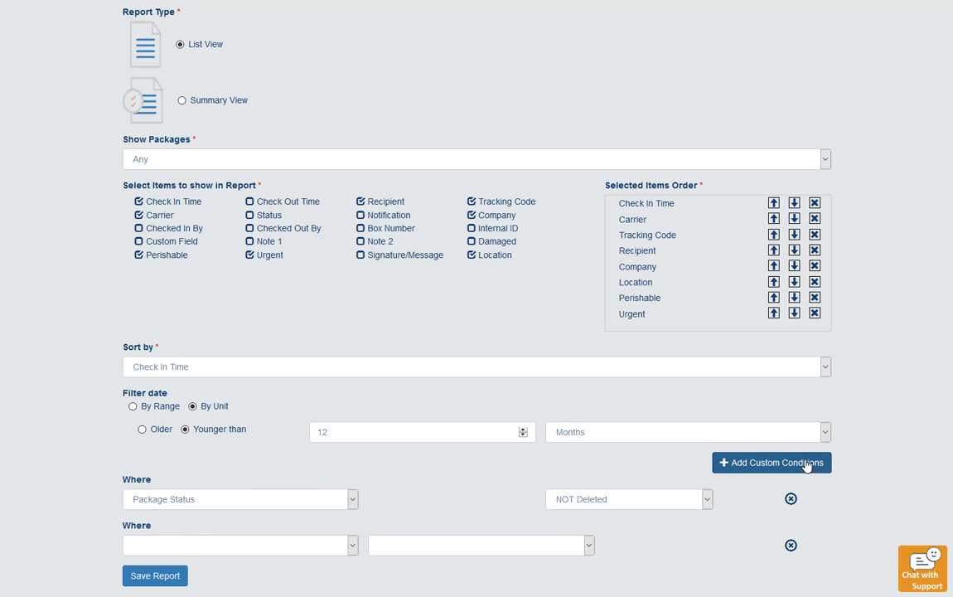
pyautogui.click(178, 547)
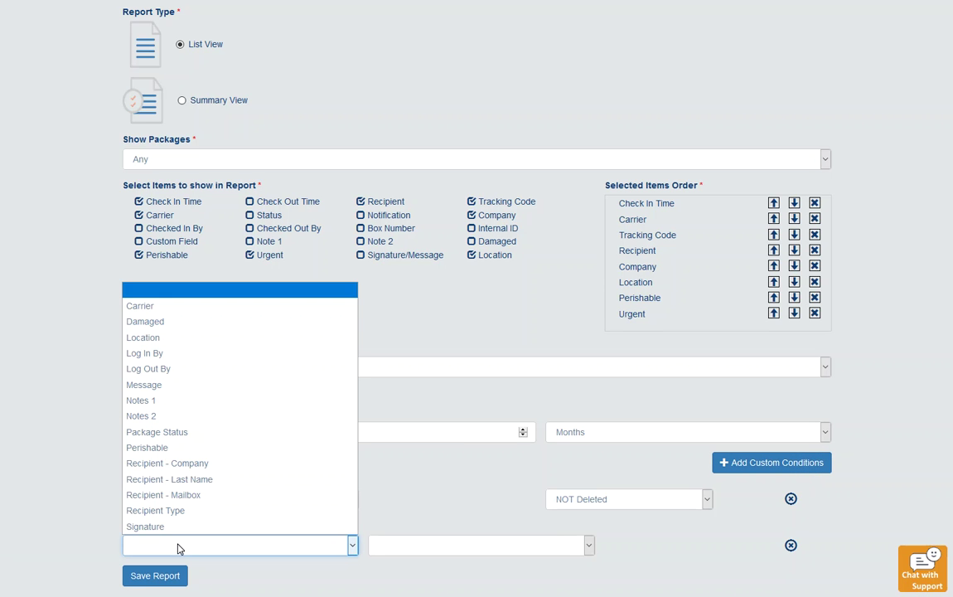
pyautogui.click(196, 448)
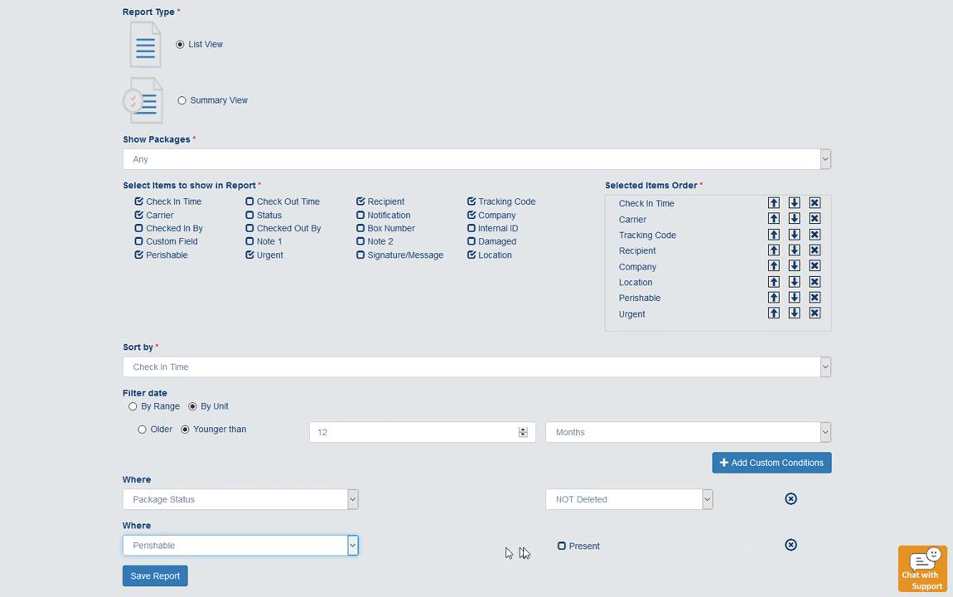
pyautogui.click(562, 547)
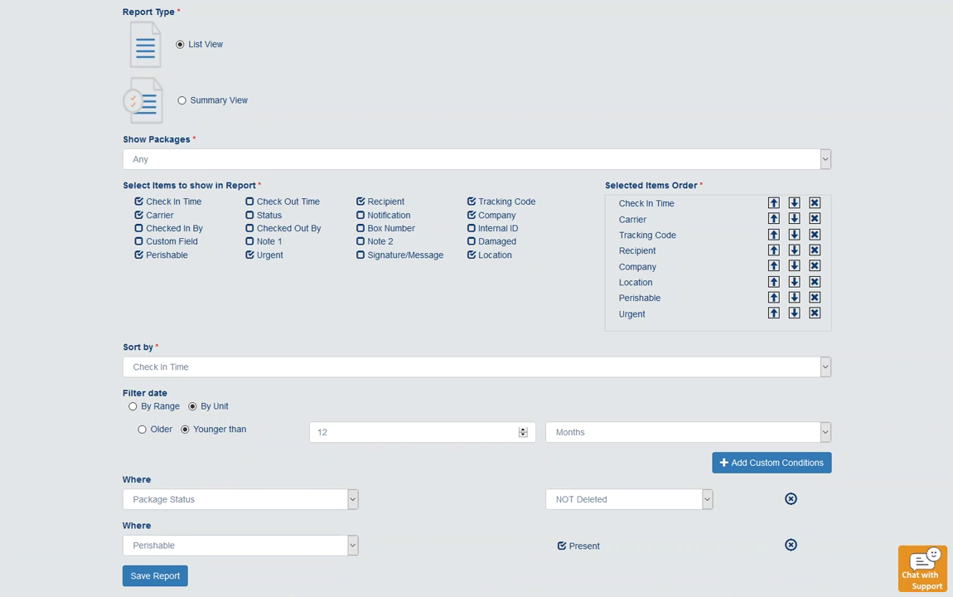
pyautogui.click(157, 572)
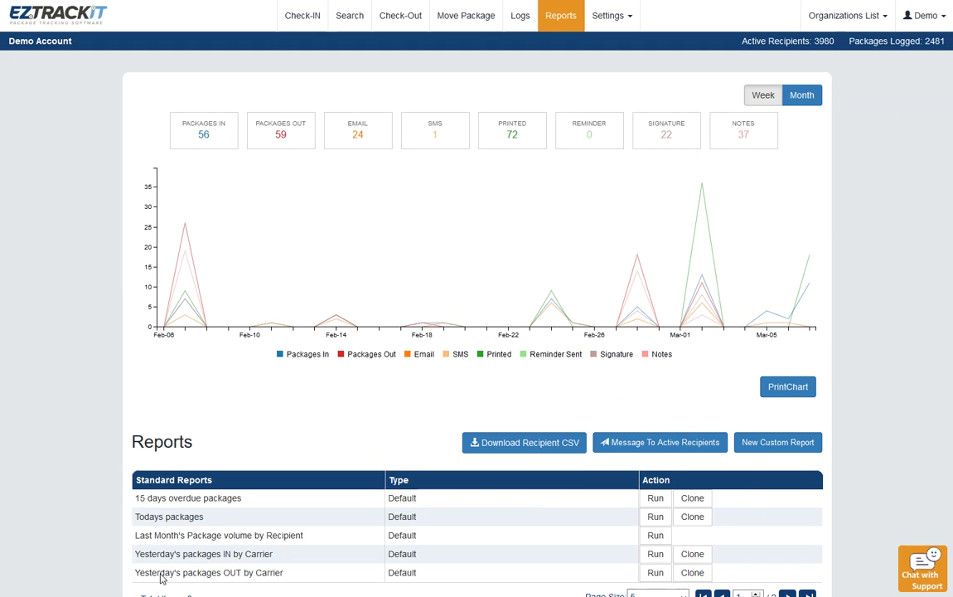
# Run the edited "This Years Perishable items" report and show 20 items per page.
pyautogui.scroll(-3, 477, 332)
pyautogui.click(809, 508)
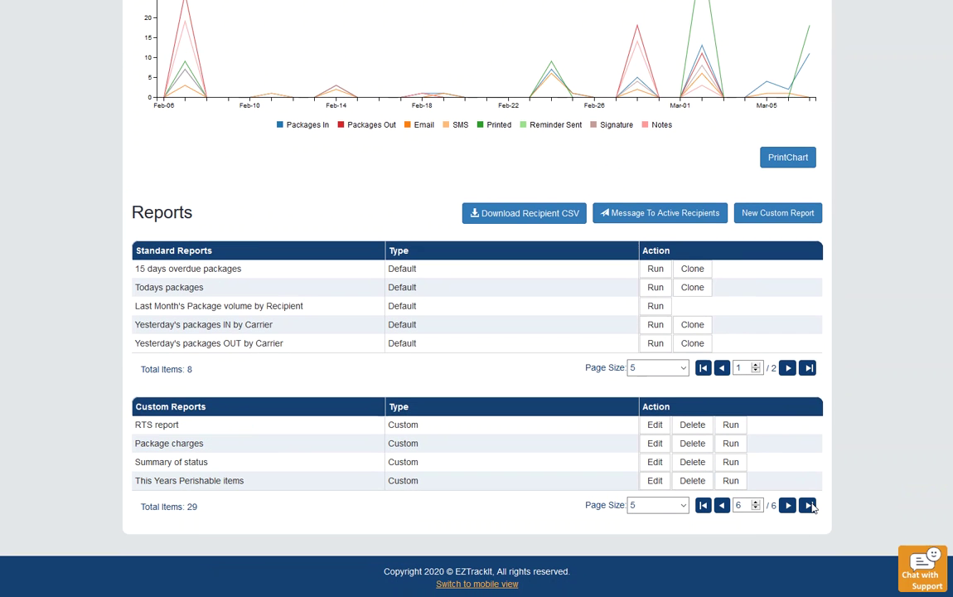
pyautogui.click(730, 481)
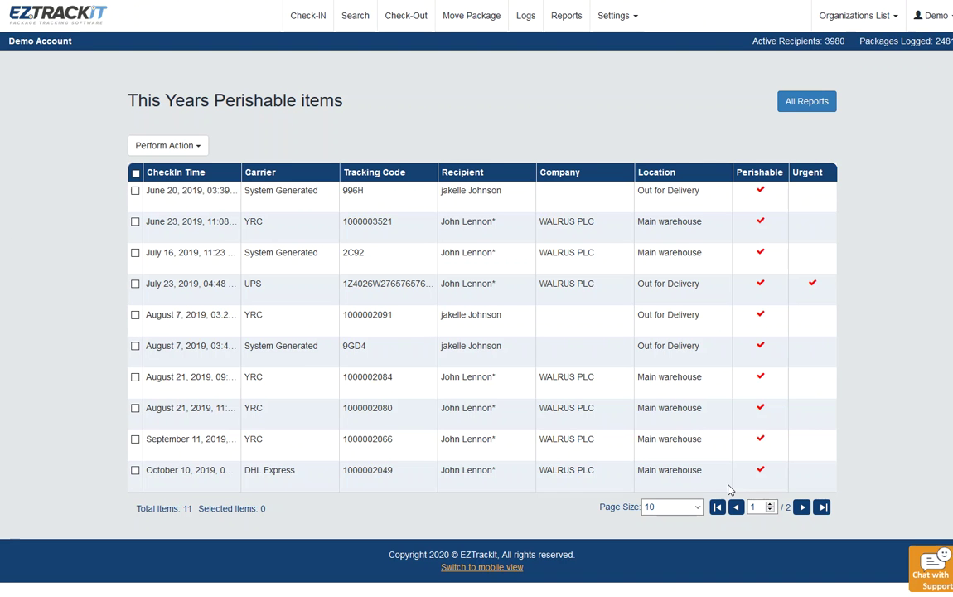
pyautogui.click(678, 507)
pyautogui.click(663, 411)
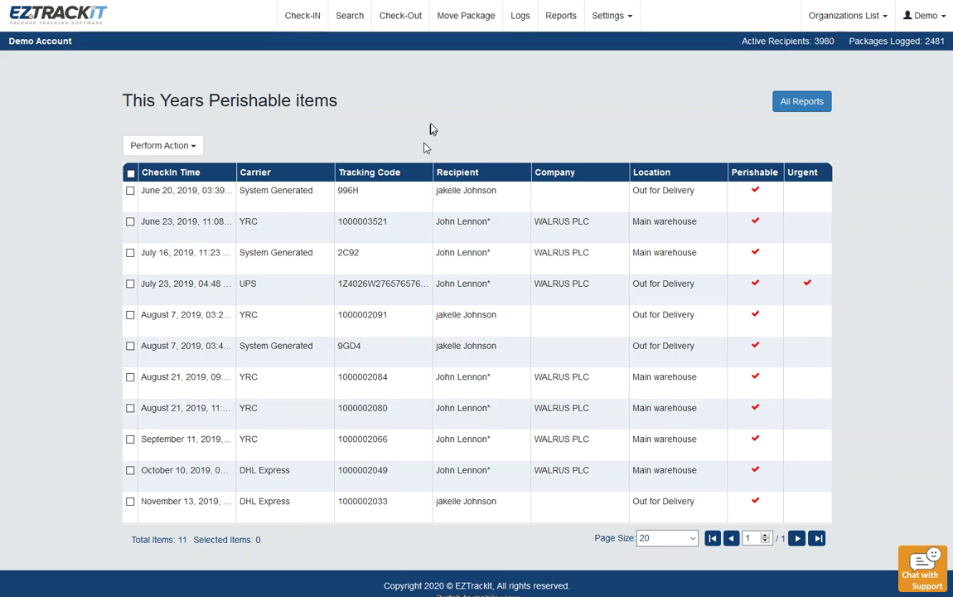
# Reopen "This Years Perishable items" for editing, sort it by Recipient and save the report.
pyautogui.click(801, 103)
pyautogui.scroll(-1, 774, 527)
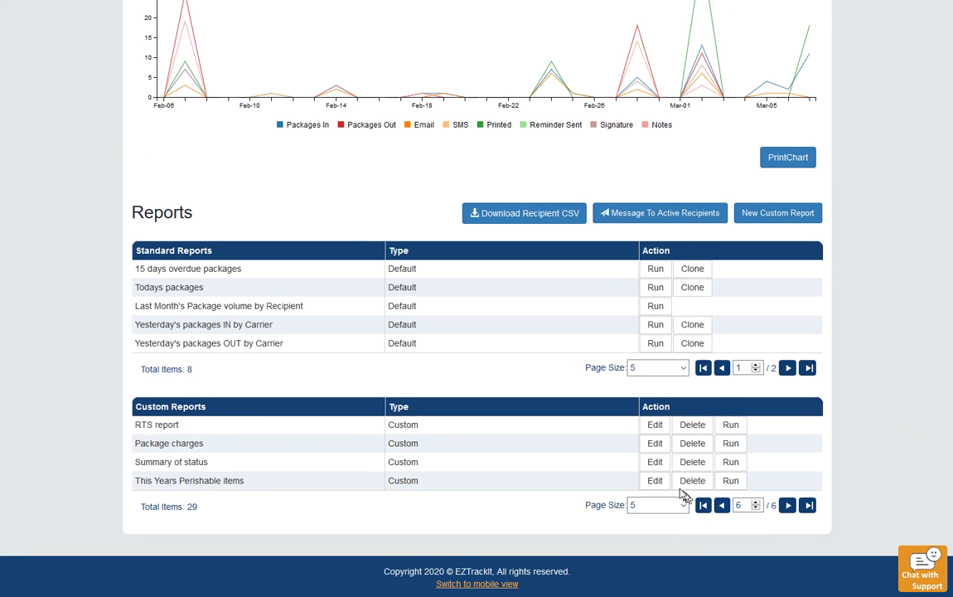
pyautogui.click(655, 481)
pyautogui.scroll(-3, 594, 319)
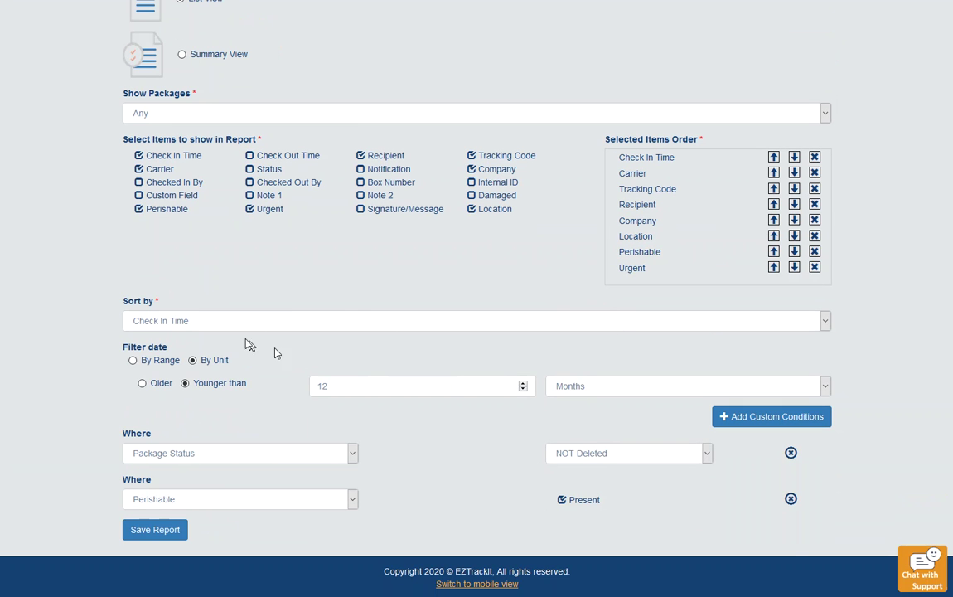
pyautogui.click(221, 323)
pyautogui.click(215, 387)
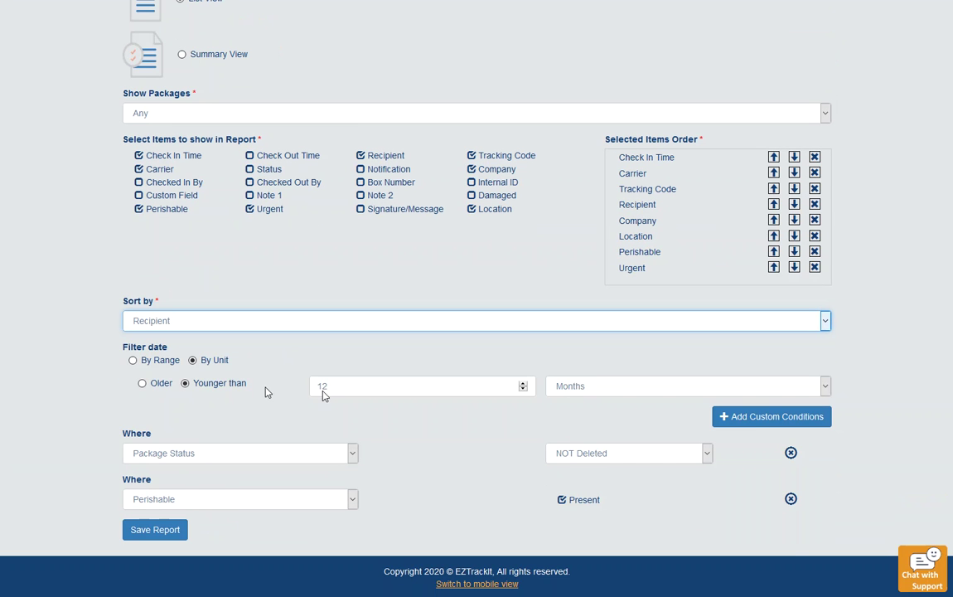
pyautogui.click(177, 534)
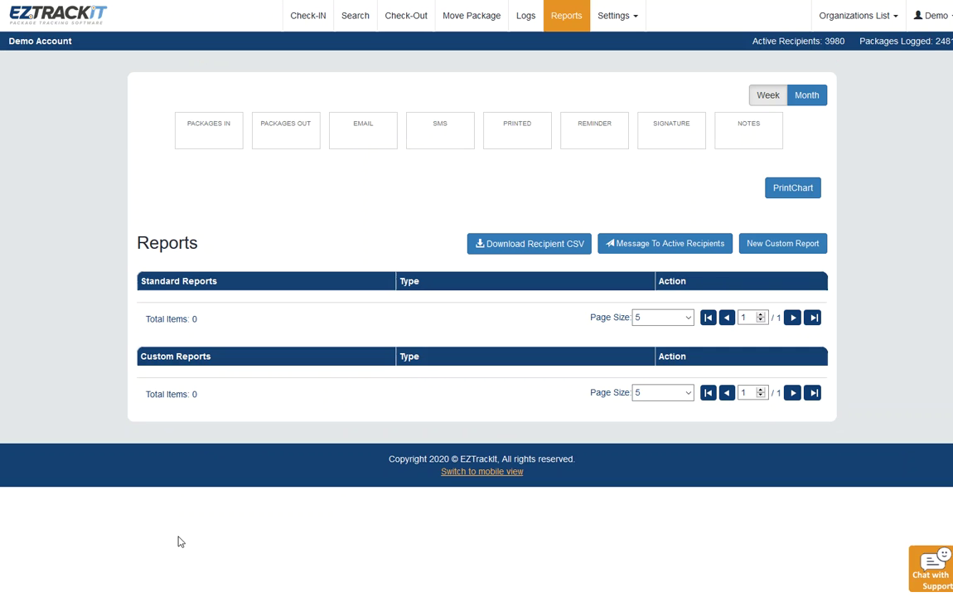
# Run the Recipient-sorted "This Years Perishable items" report with a page size of 20.
pyautogui.scroll(-3, 834, 481)
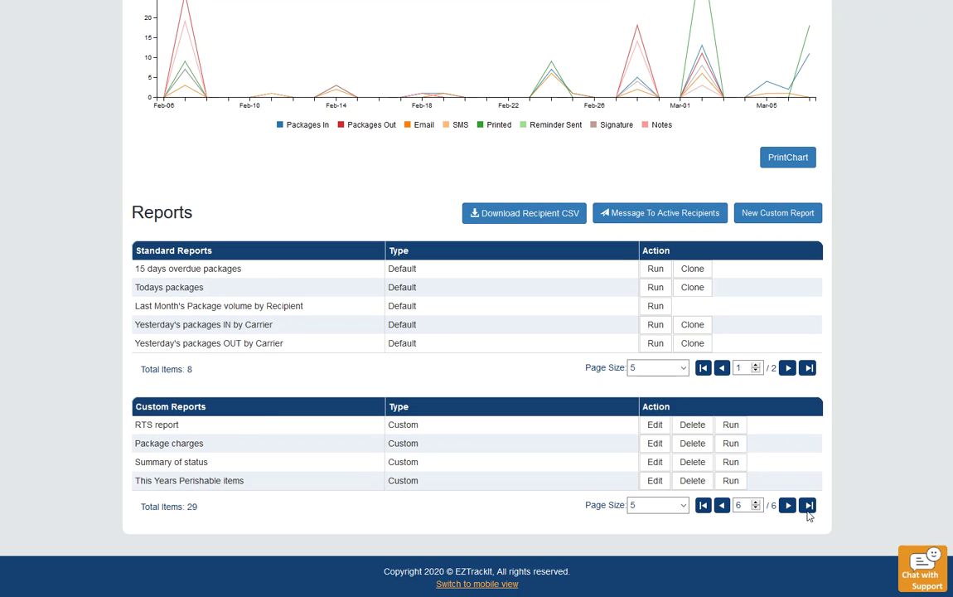
pyautogui.click(729, 482)
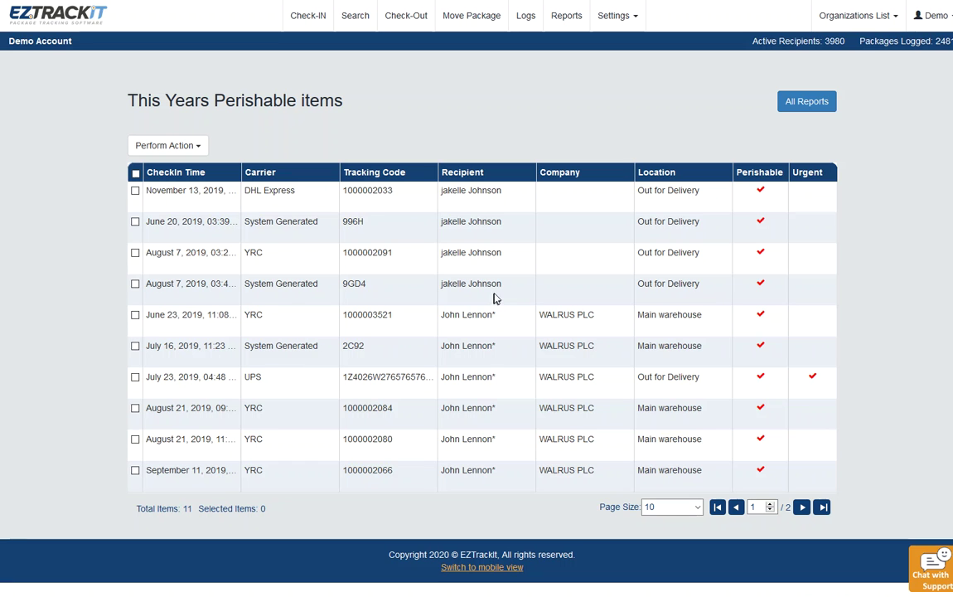
pyautogui.click(664, 506)
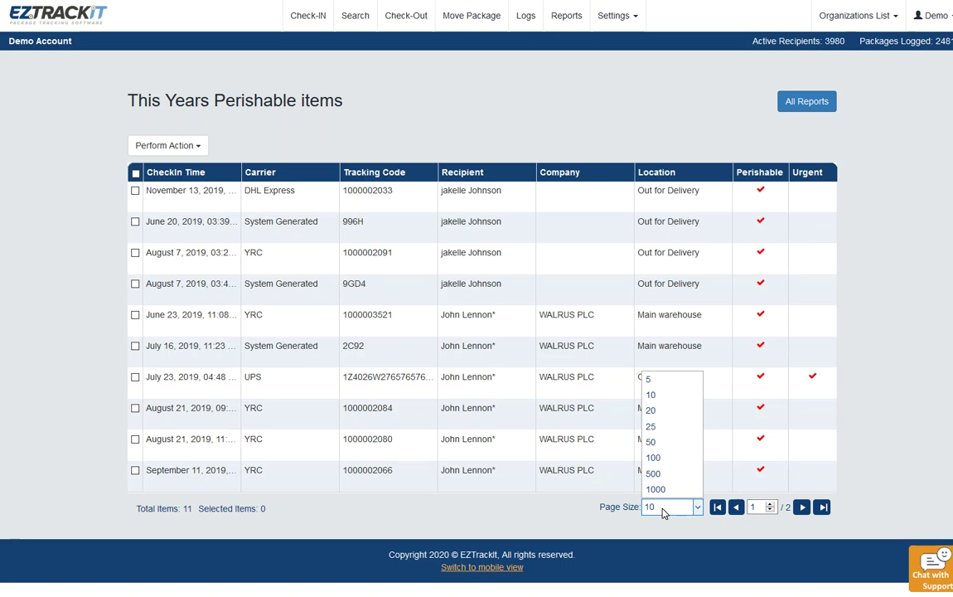
pyautogui.press('Escape')
pyautogui.press('Down')
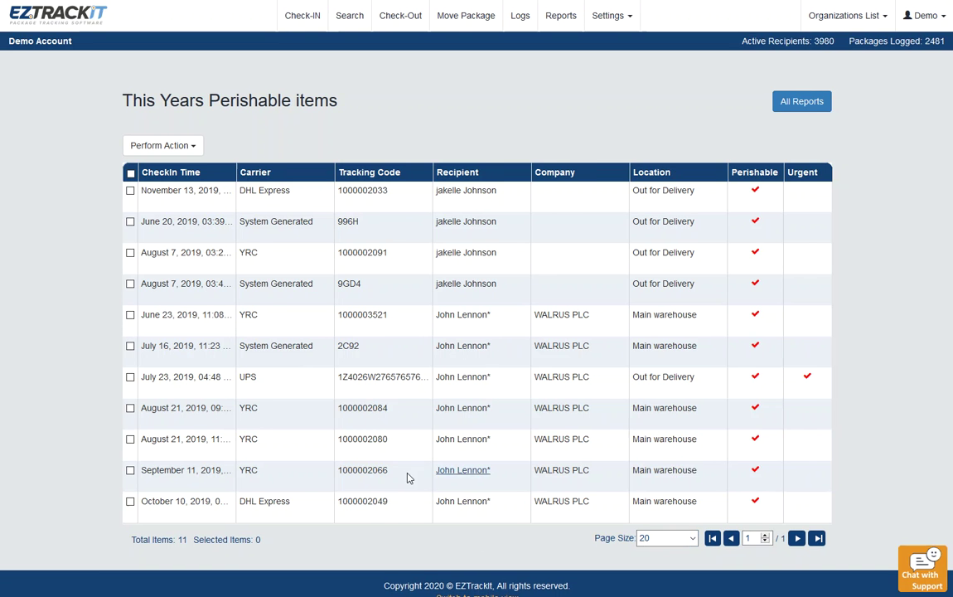